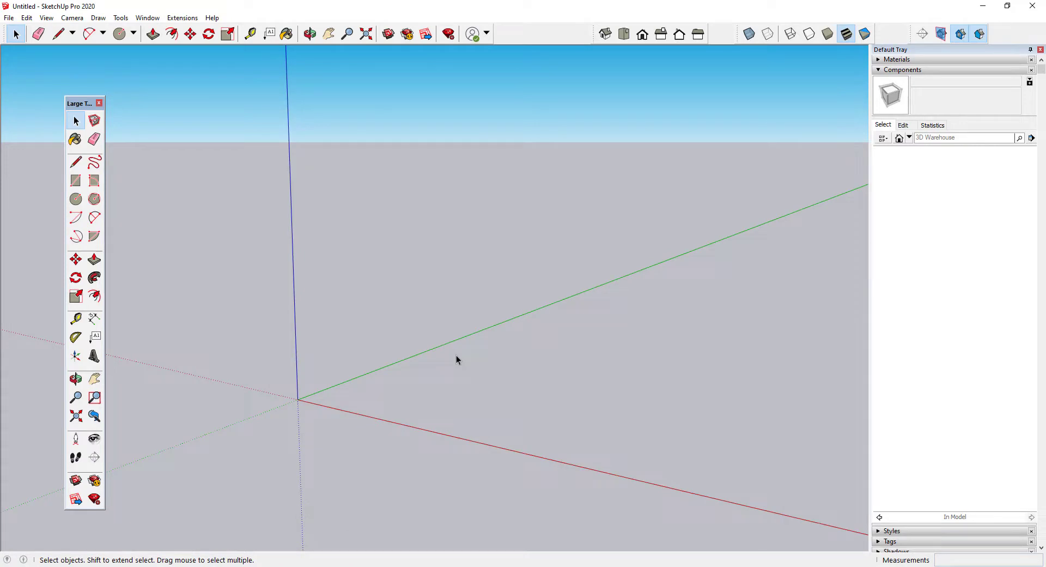
# - Make a new component named 'Sphere'
pyautogui.rightClick(489, 348)
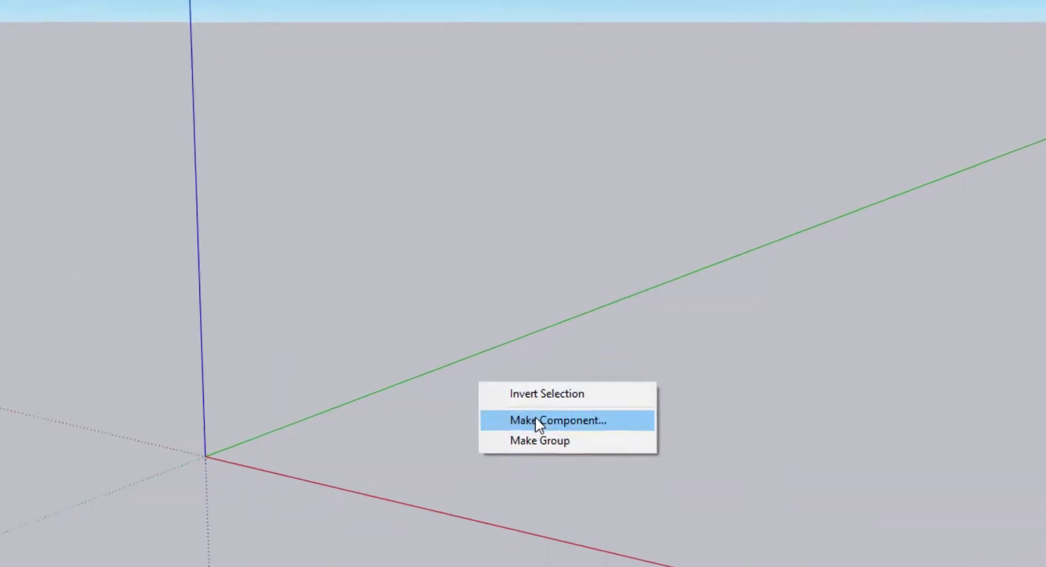
pyautogui.click(527, 369)
pyautogui.write('Sphere')
pyautogui.press('Return')
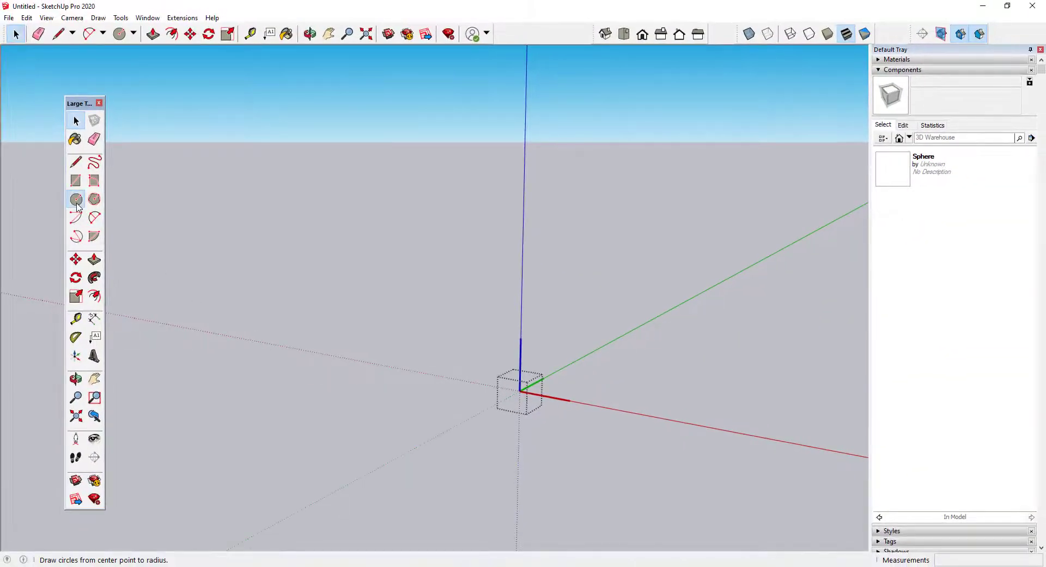
# - Draw a flat disc at the origin and an upright circle standing on its center
pyautogui.click(77, 203)
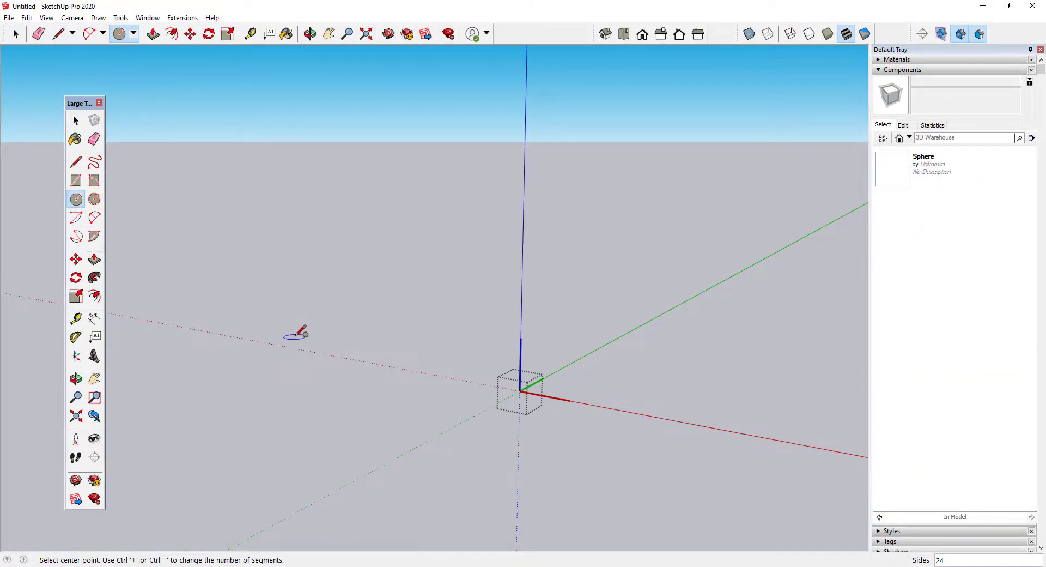
pyautogui.click(520, 391)
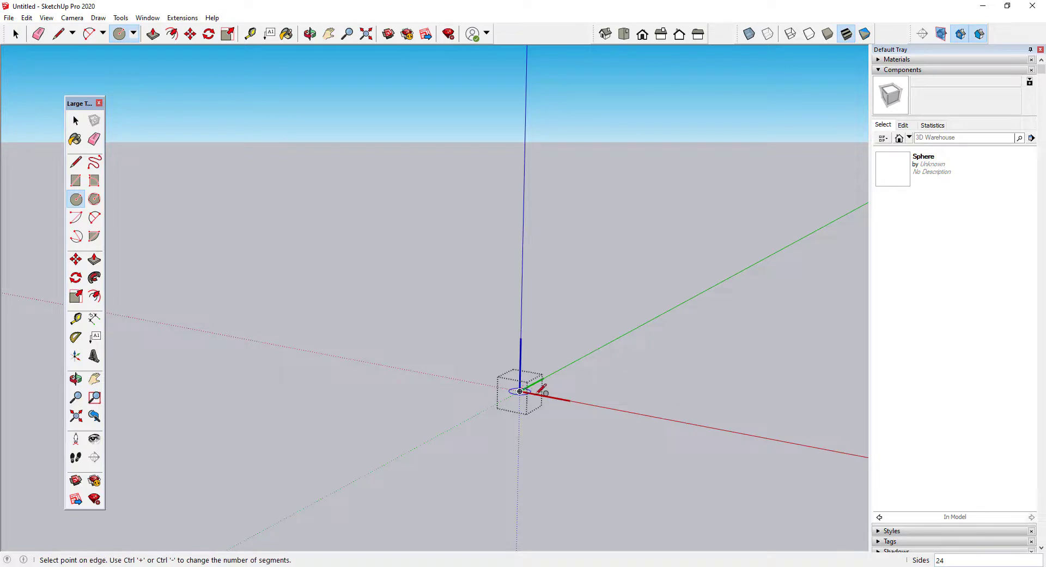
pyautogui.click(674, 431)
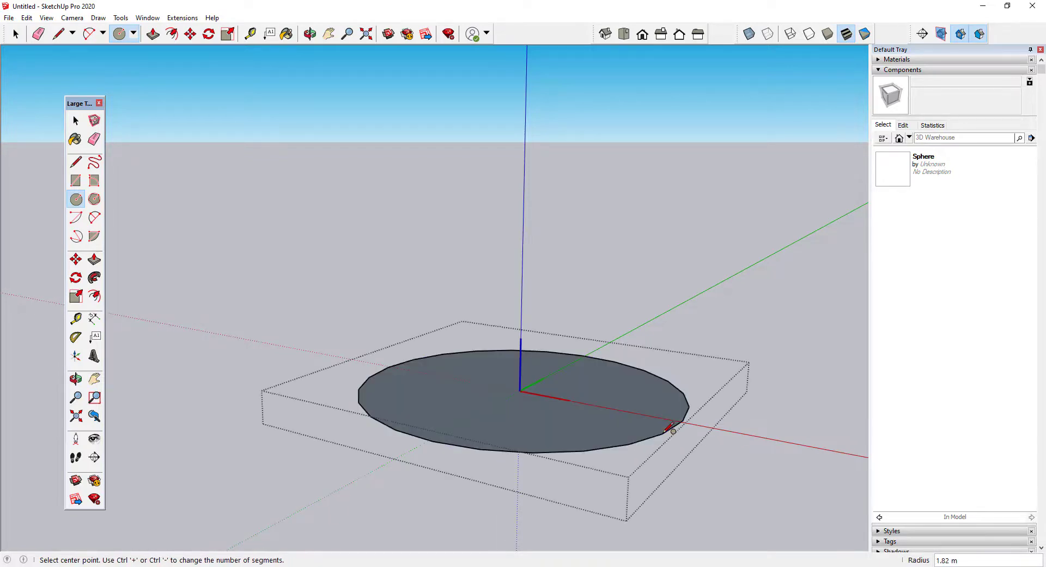
pyautogui.click(522, 251)
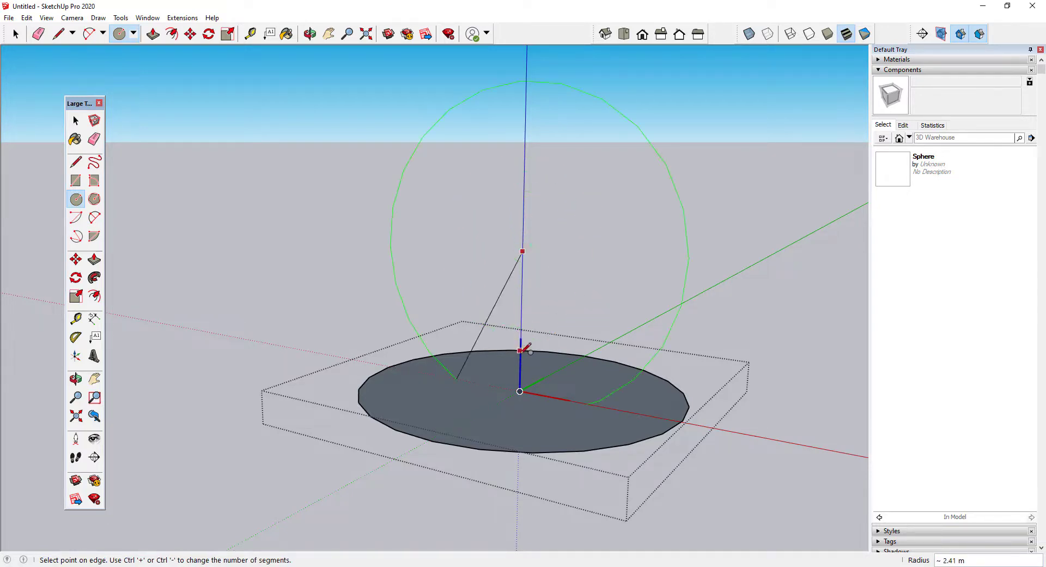
pyautogui.click(522, 390)
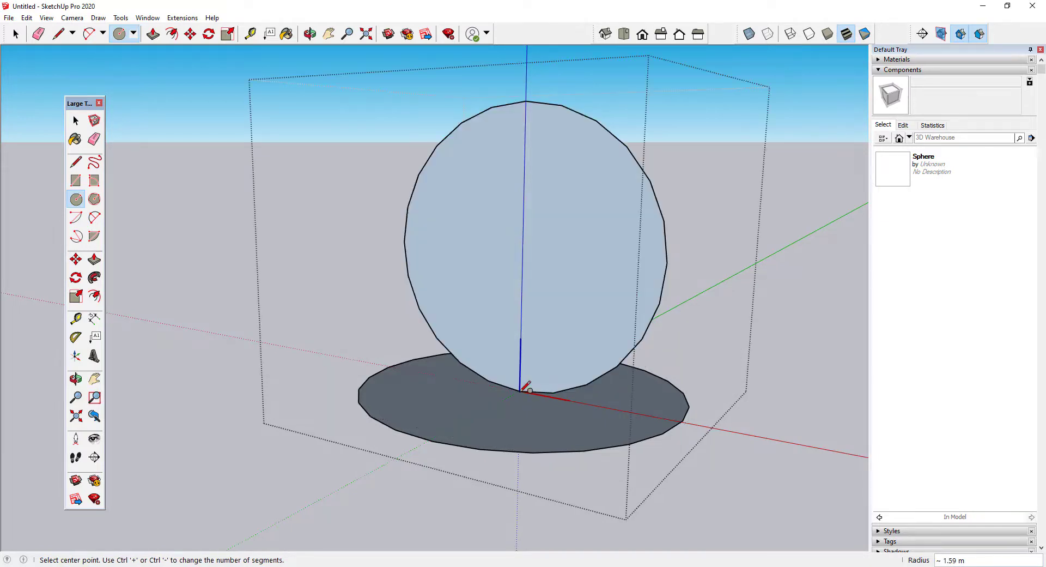
# - Sweep the upright circle along the disc's edge with Follow Me to form a sphere
pyautogui.press('space')
pyautogui.scroll(-3, 521, 386)
pyautogui.moveTo(520, 385); pyautogui.dragTo(579, 403, button='middle')
pyautogui.click(606, 375)
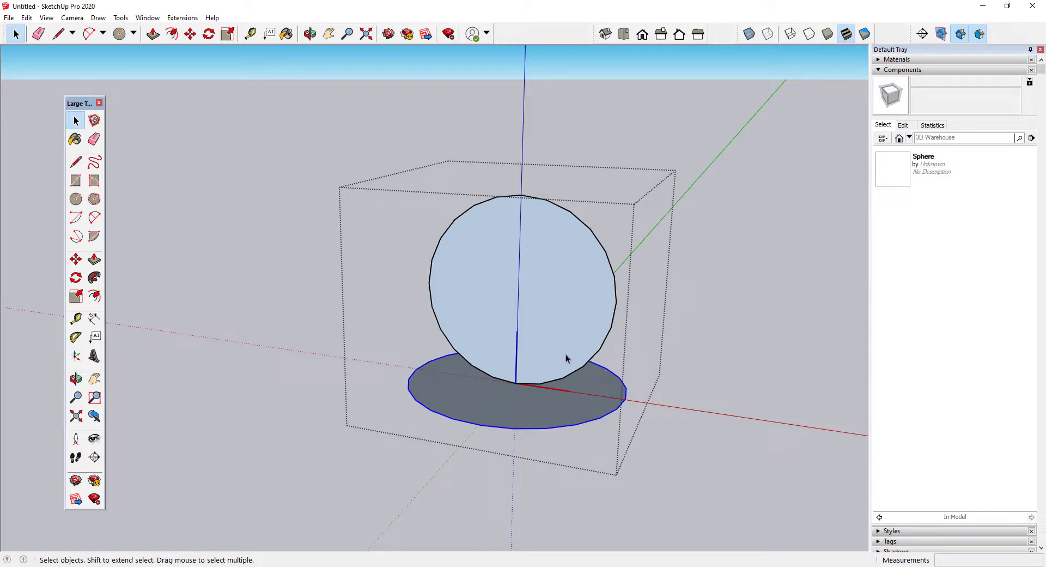
pyautogui.click(96, 280)
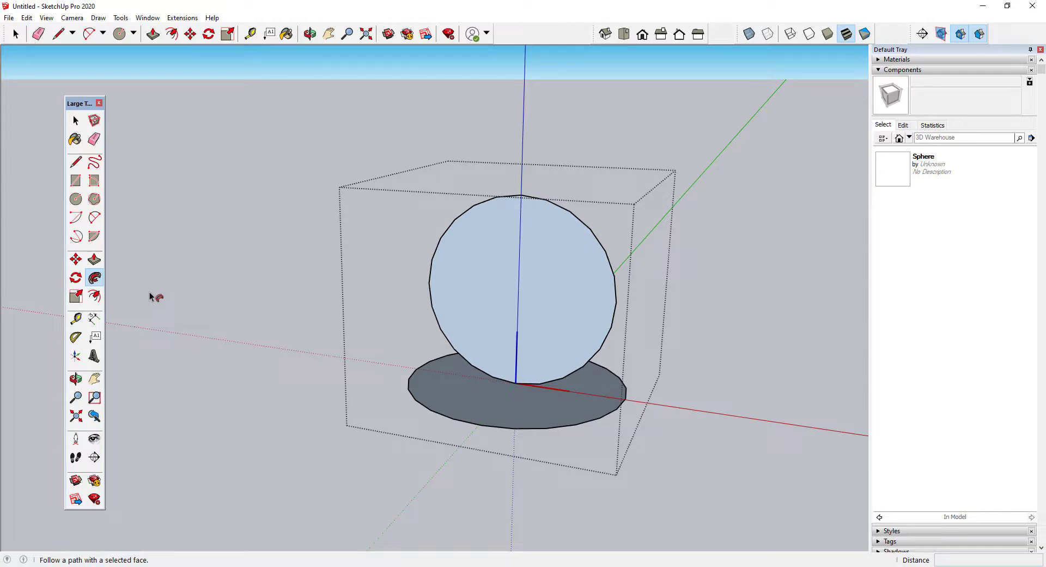
pyautogui.click(492, 281)
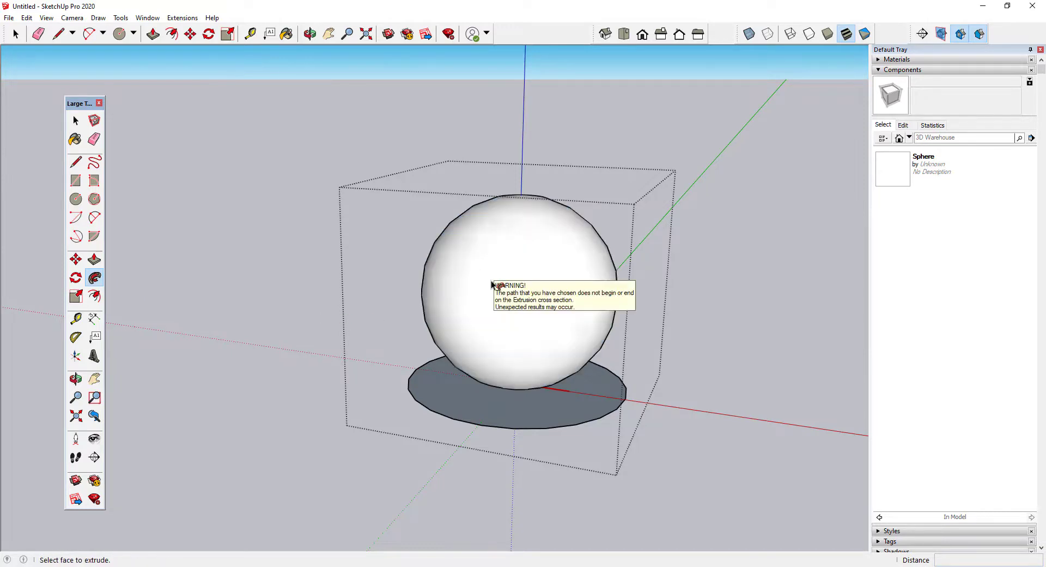
# - Erase the guide disc and close the Sphere component
pyautogui.press('space')
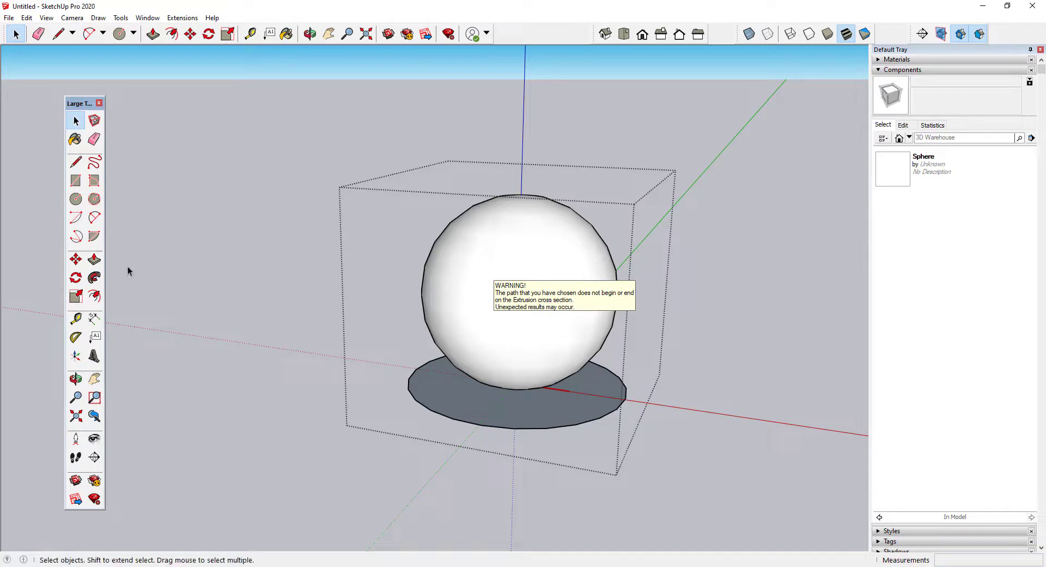
pyautogui.click(94, 139)
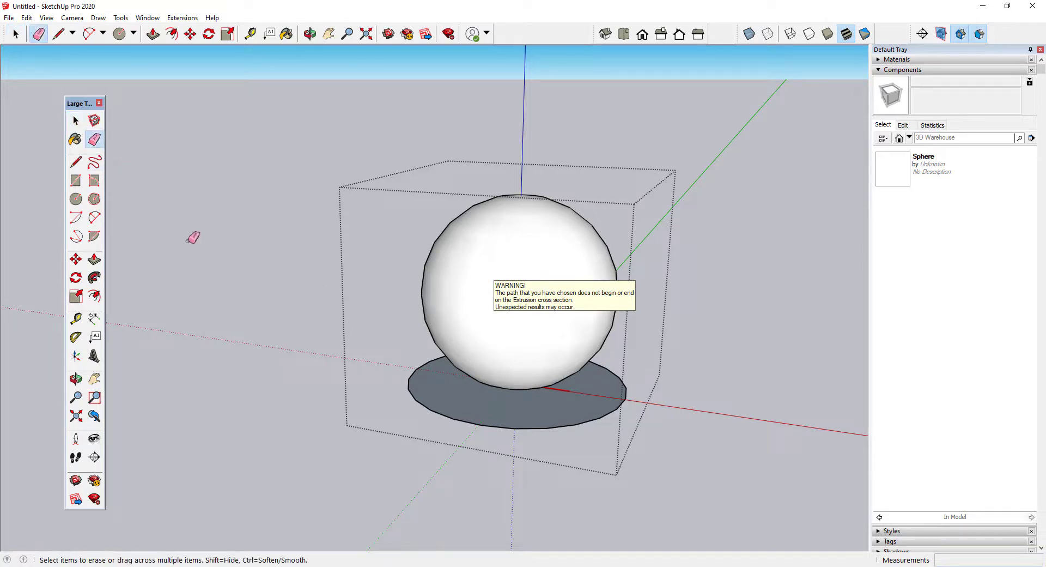
pyautogui.click(418, 390)
pyautogui.rightClick(338, 293)
pyautogui.click(339, 295)
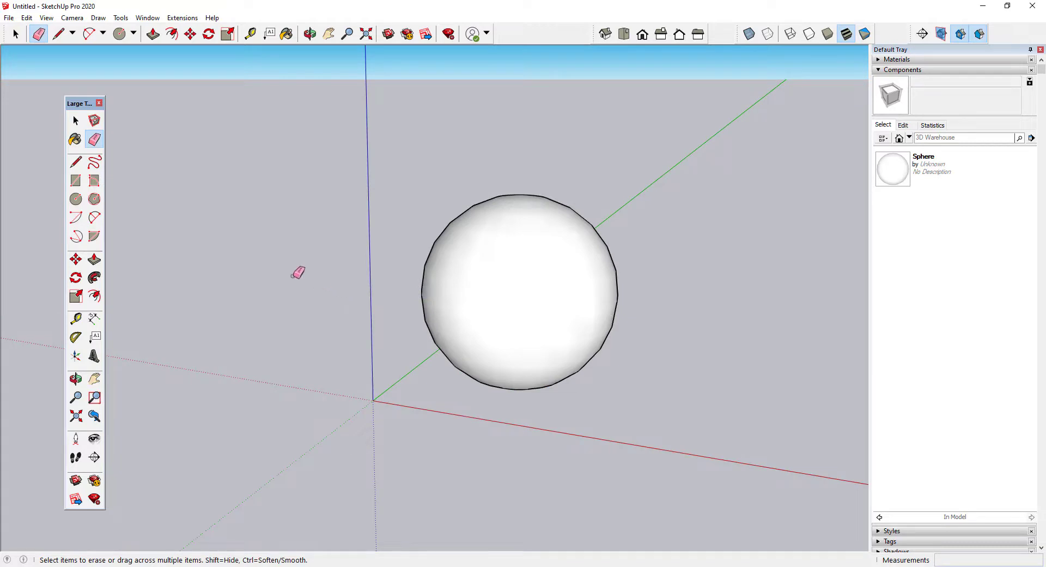
# - Stack two more Sphere copies from the Components panel on top of the first
pyautogui.click(16, 33)
pyautogui.scroll(-1, 315, 242)
pyautogui.scroll(-2, 315, 241)
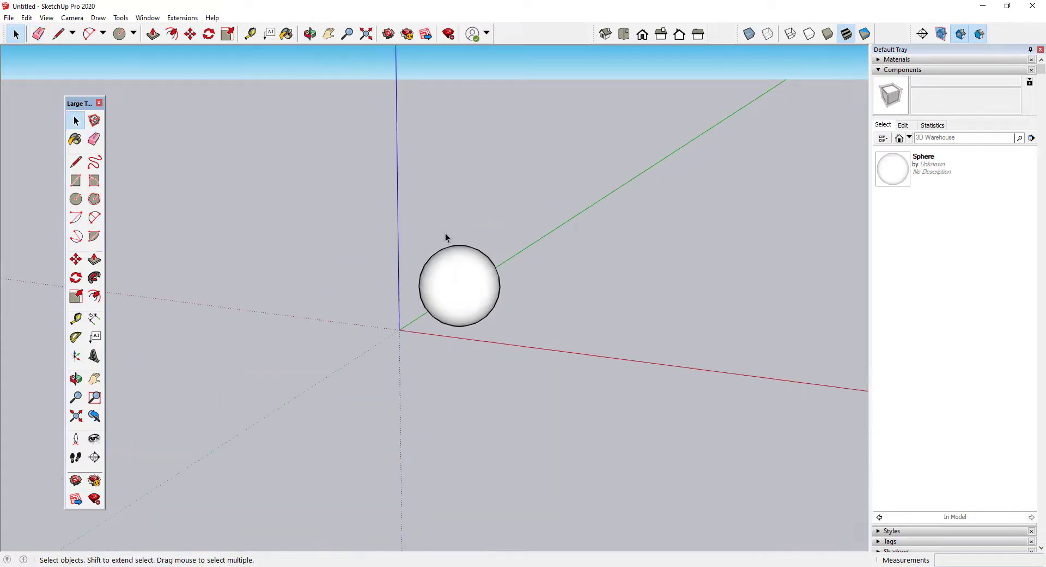
pyautogui.click(892, 169)
pyautogui.click(460, 248)
pyautogui.click(883, 170)
pyautogui.click(457, 166)
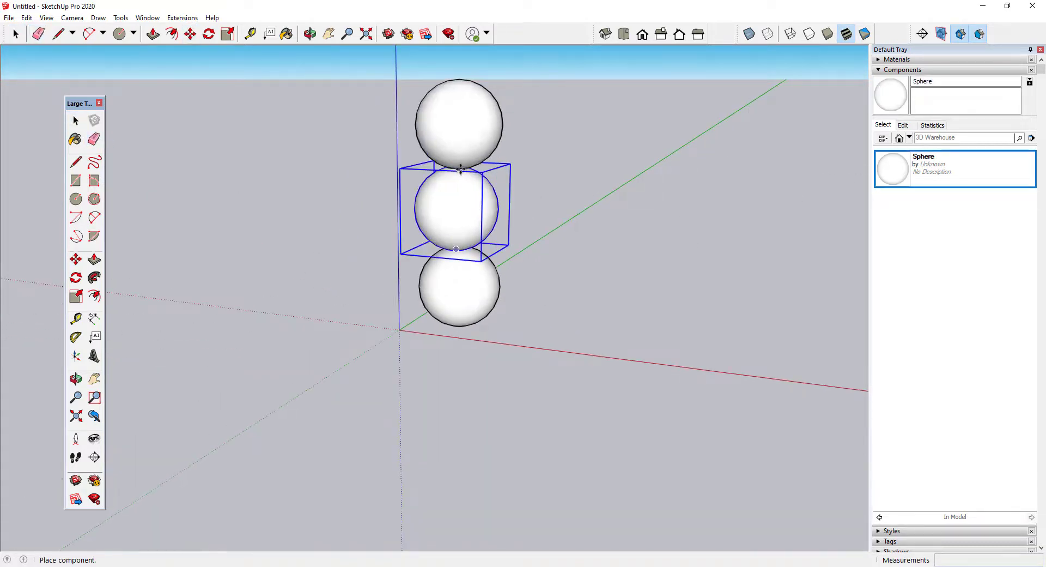
pyautogui.moveTo(458, 166); pyautogui.dragTo(236, 234, button='middle')
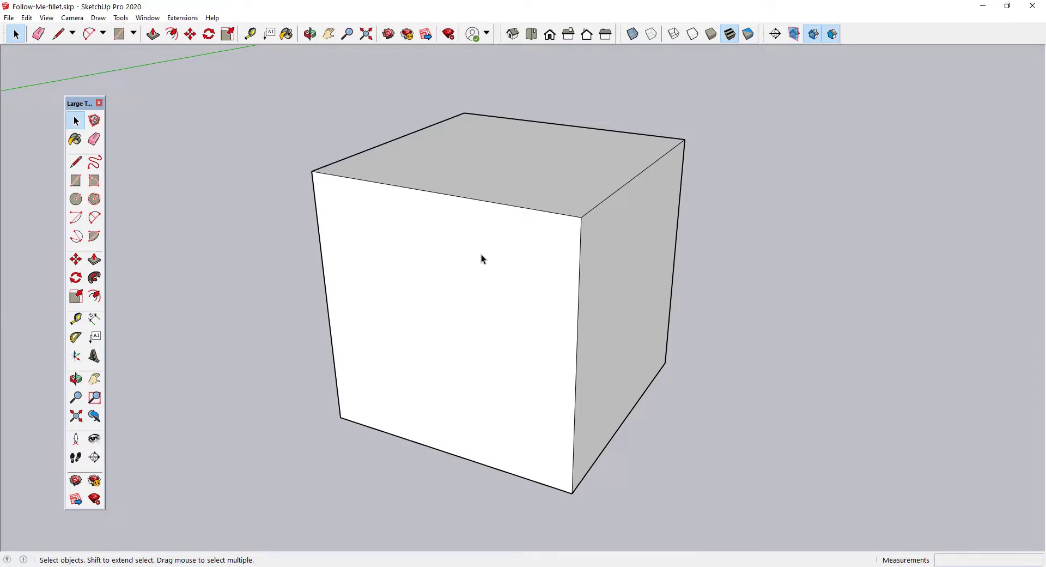
# - Draw a diagonal line across the cube's top front corner as a chamfer profile
pyautogui.press('l')
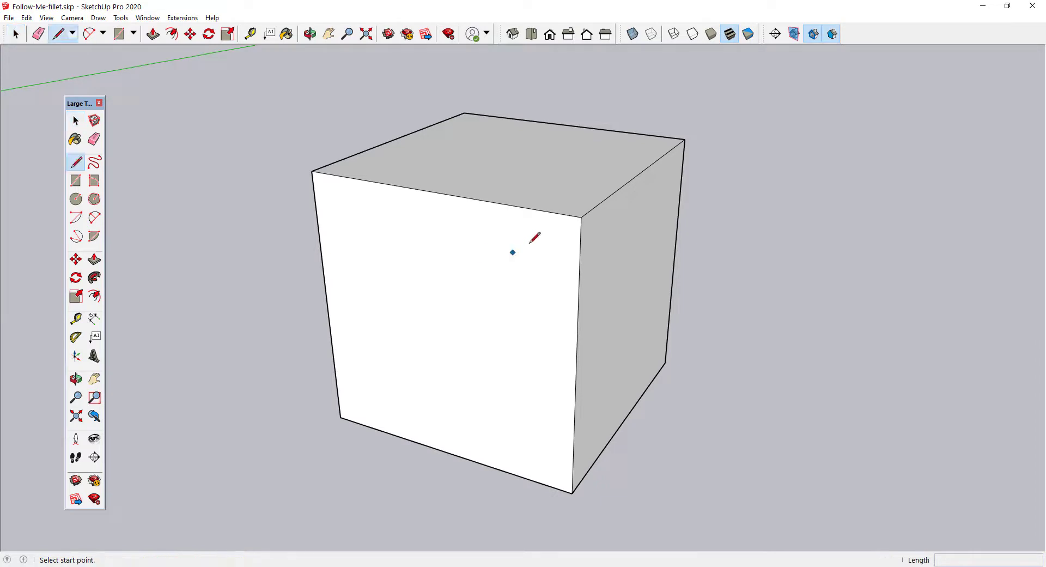
pyautogui.click(522, 207)
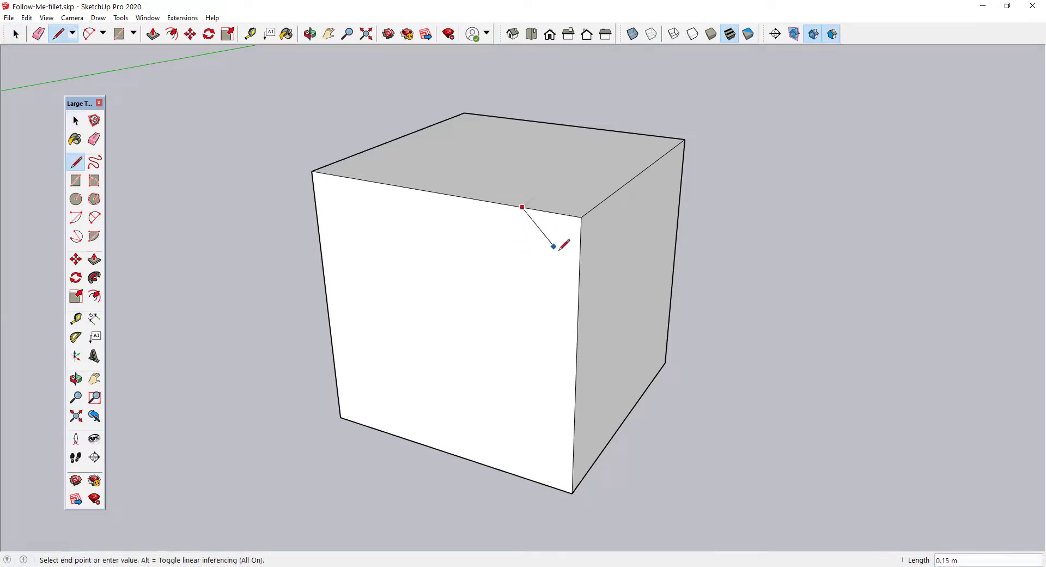
pyautogui.click(580, 277)
pyautogui.press('space')
# - Draw a quarter-round two-point arc at the cube's bottom front corner
pyautogui.press('a')
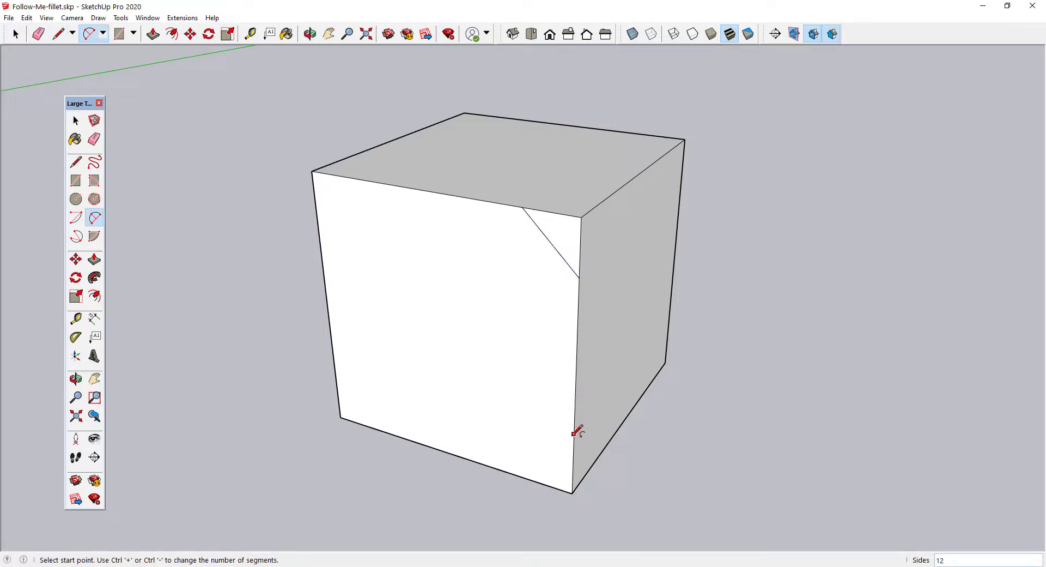
pyautogui.click(573, 438)
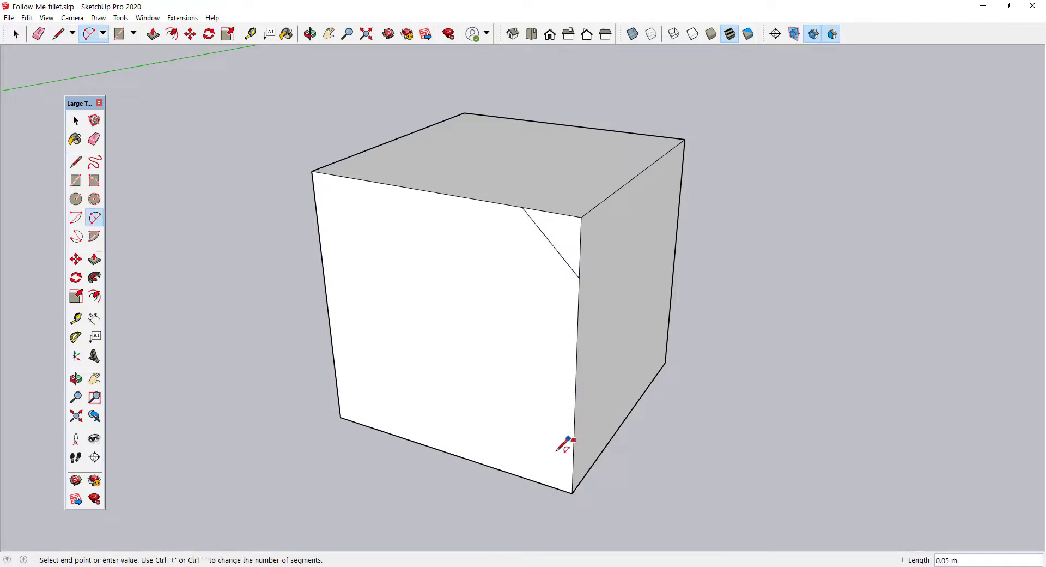
pyautogui.doubleClick(521, 473)
pyautogui.press('space')
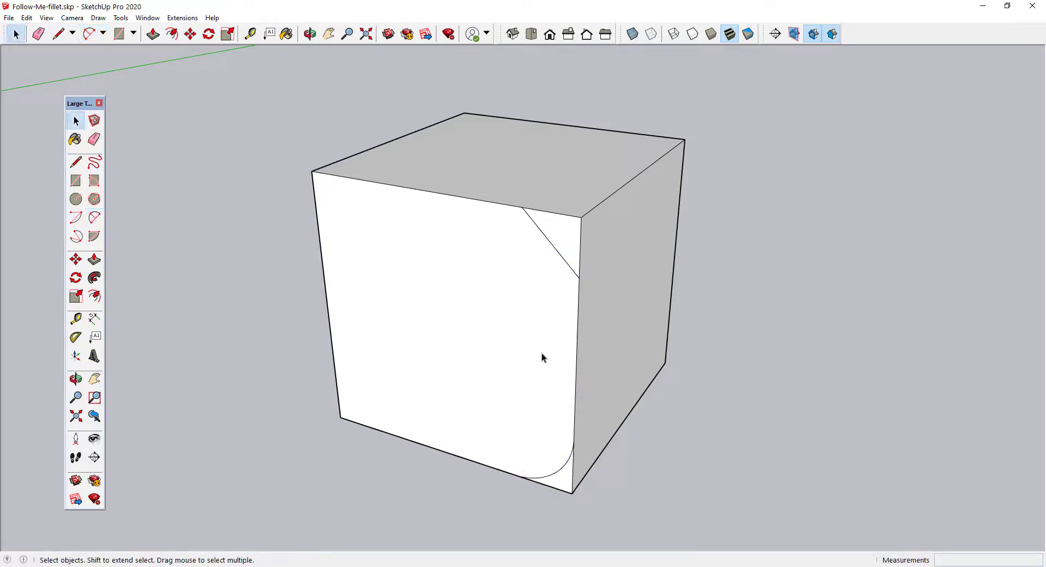
# - Chamfer the top edges by sweeping the triangle profile along the top face
pyautogui.click(506, 177)
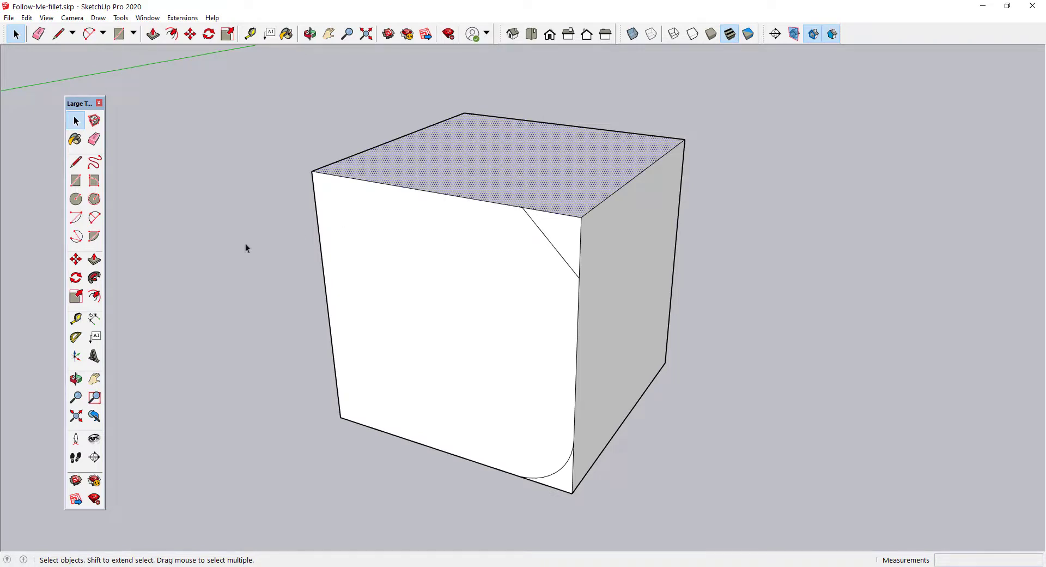
pyautogui.click(95, 277)
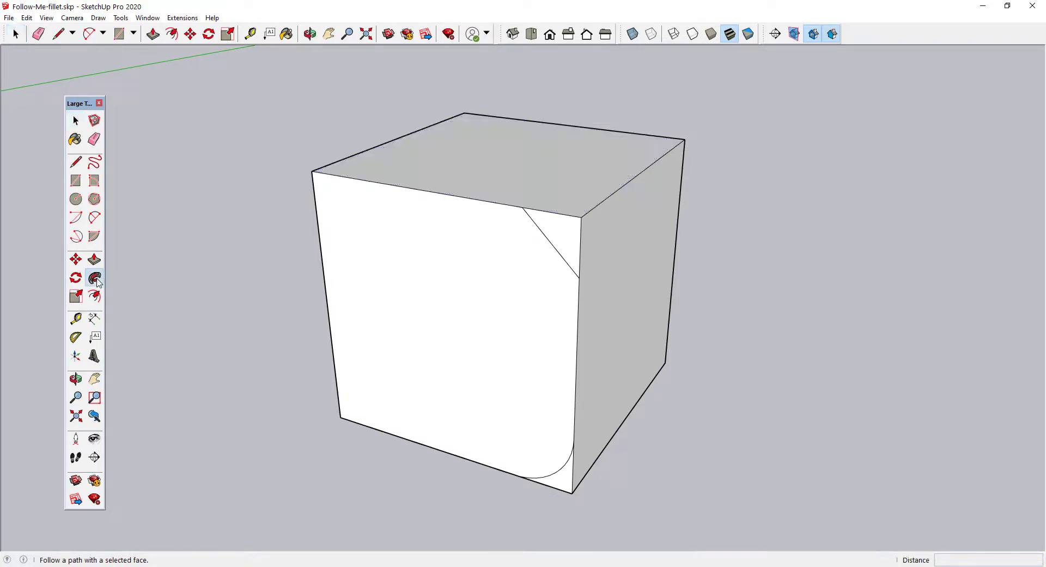
pyautogui.click(563, 231)
# - Round off all bottom edges by sweeping the quarter-round profile along the bottom face
pyautogui.press('space')
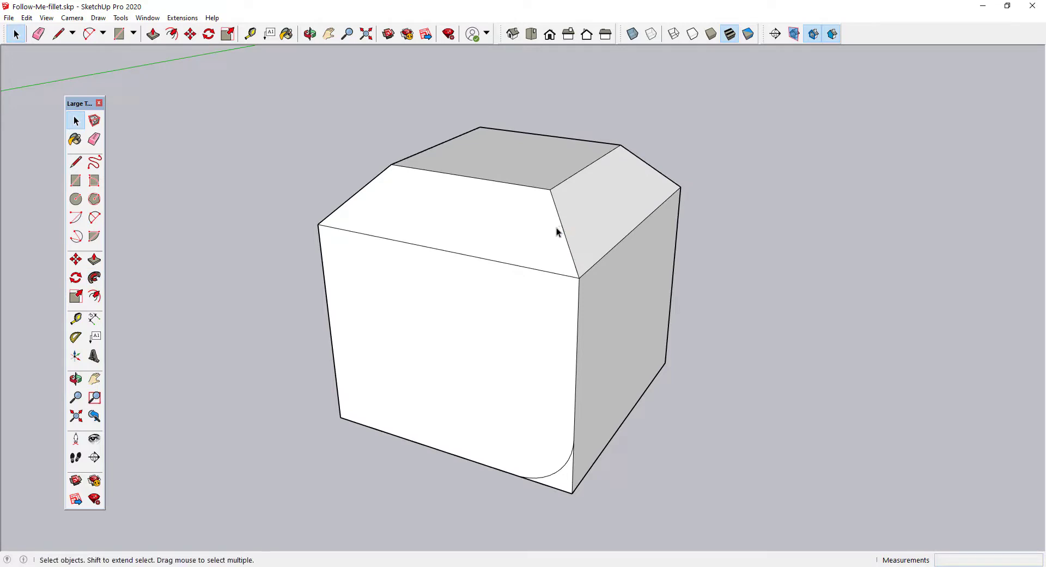
pyautogui.moveTo(465, 435); pyautogui.dragTo(484, 117, button='middle')
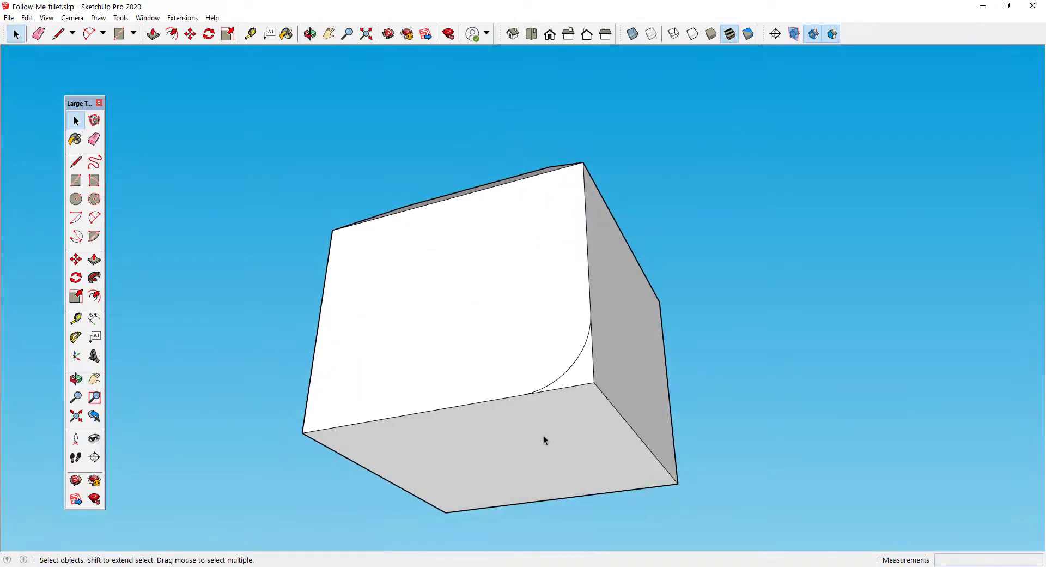
pyautogui.click(545, 440)
pyautogui.click(95, 278)
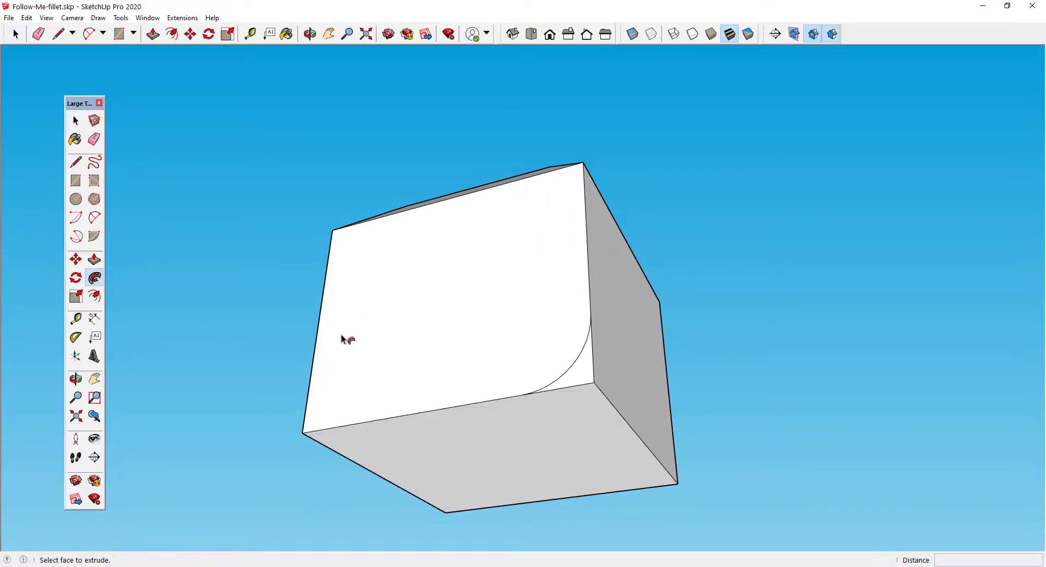
pyautogui.click(580, 370)
pyautogui.press('space')
pyautogui.moveTo(544, 311); pyautogui.dragTo(594, 491, button='middle')
pyautogui.moveTo(498, 304); pyautogui.dragTo(436, 346, button='middle')
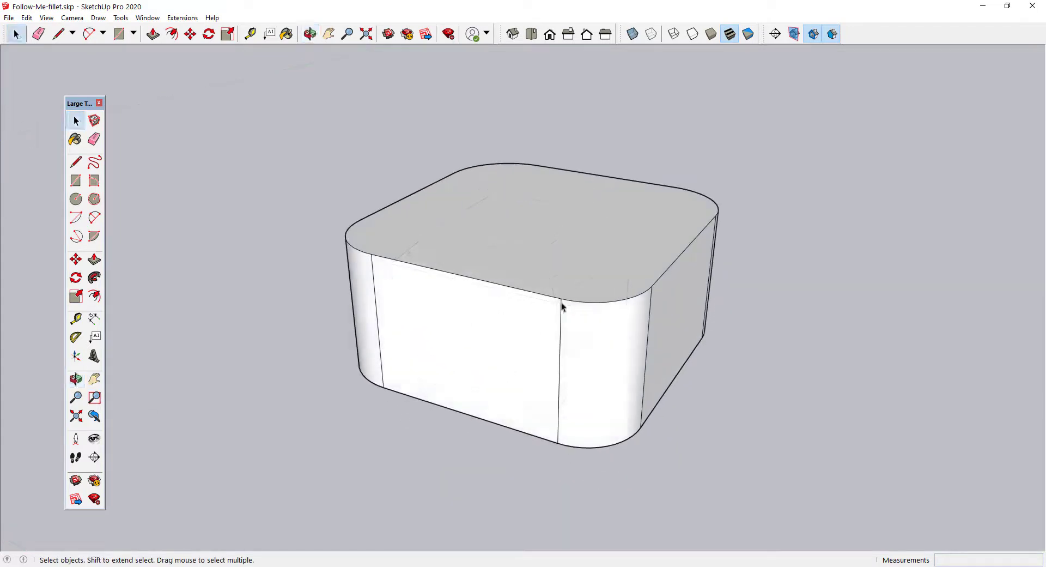
# - Build the fillet profile inside a new group, closing it with an arc at the lower corner
pyautogui.scroll(3, 561, 303)
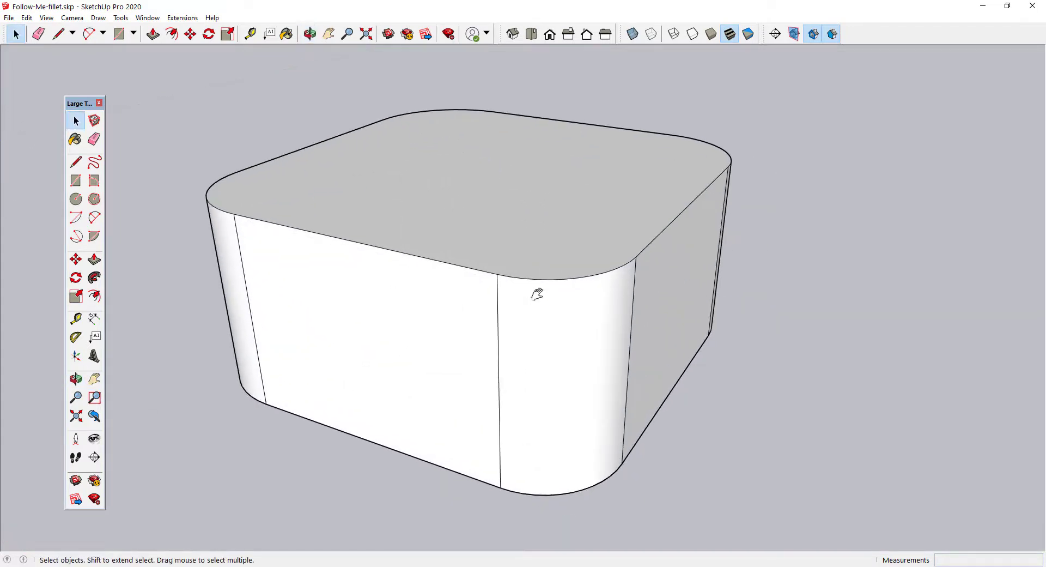
pyautogui.moveTo(553, 296); pyautogui.dragTo(577, 259, button='middle')
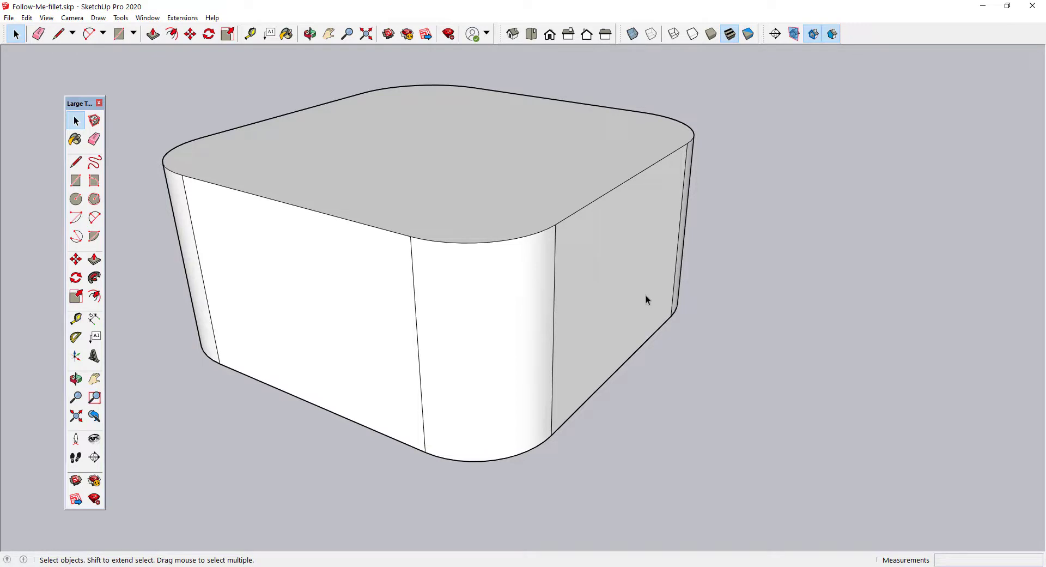
pyautogui.rightClick(701, 326)
pyautogui.click(747, 361)
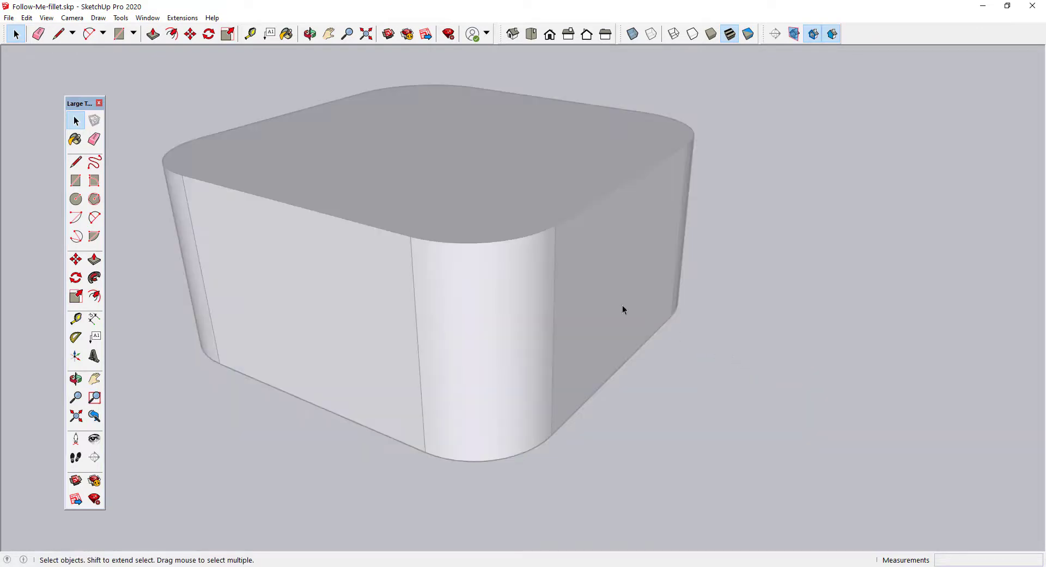
pyautogui.scroll(3, 609, 293)
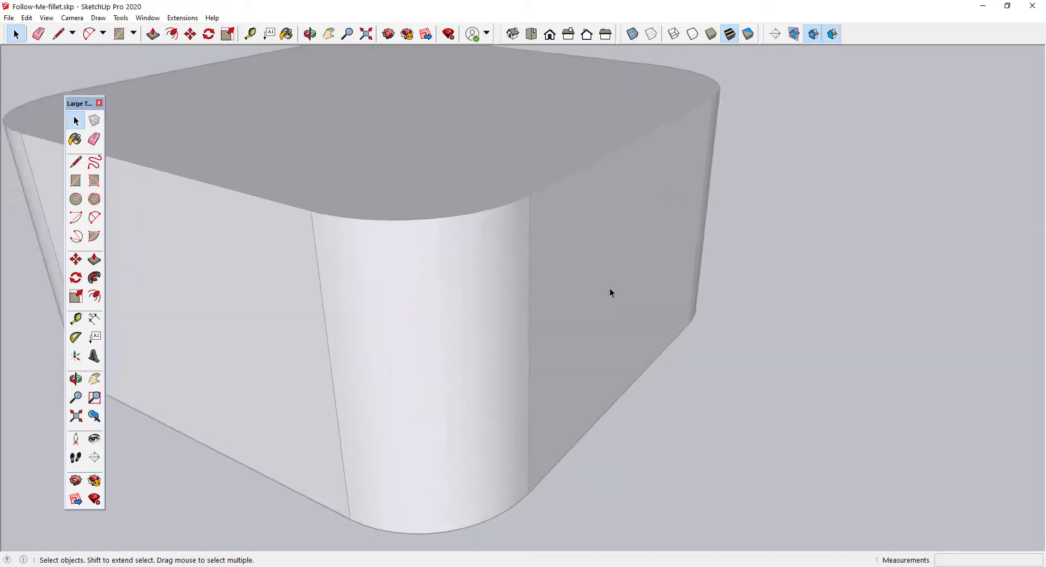
pyautogui.press('a')
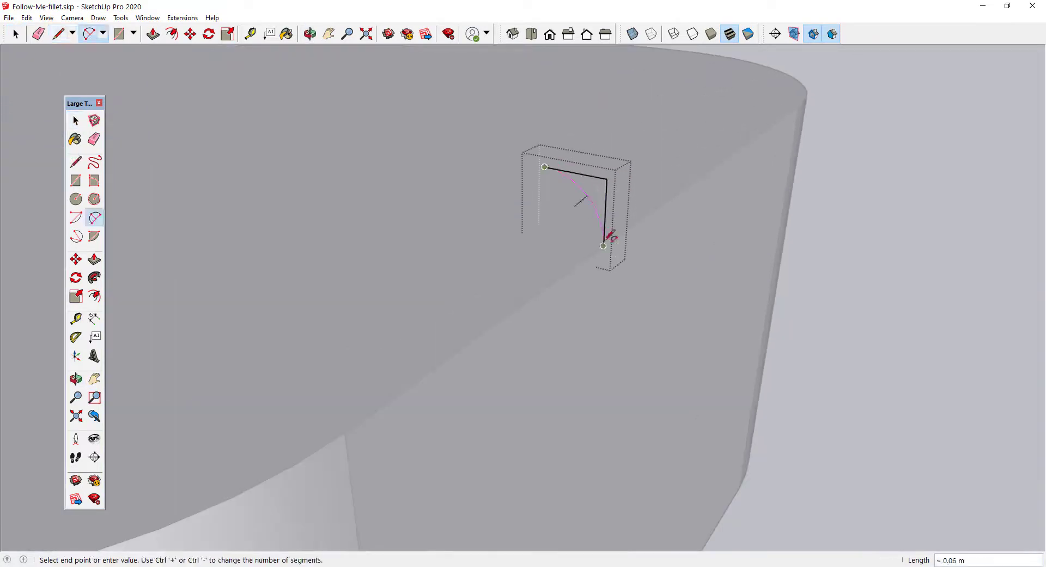
pyautogui.click(603, 245)
pyautogui.press('space')
pyautogui.press('Escape')
# - Move the fillet profile group onto the end point of the box's edge
pyautogui.press('m')
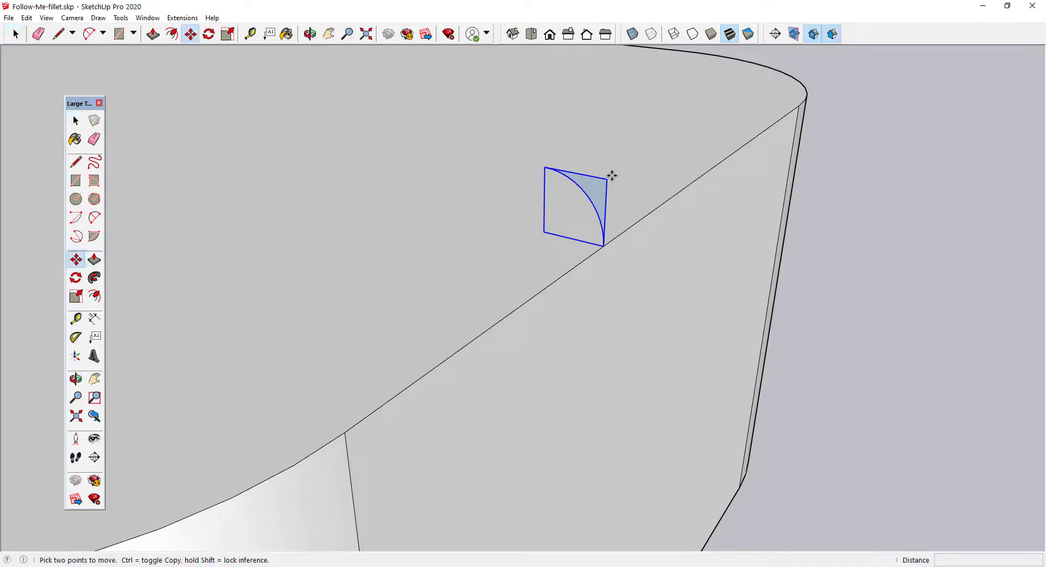
pyautogui.click(607, 178)
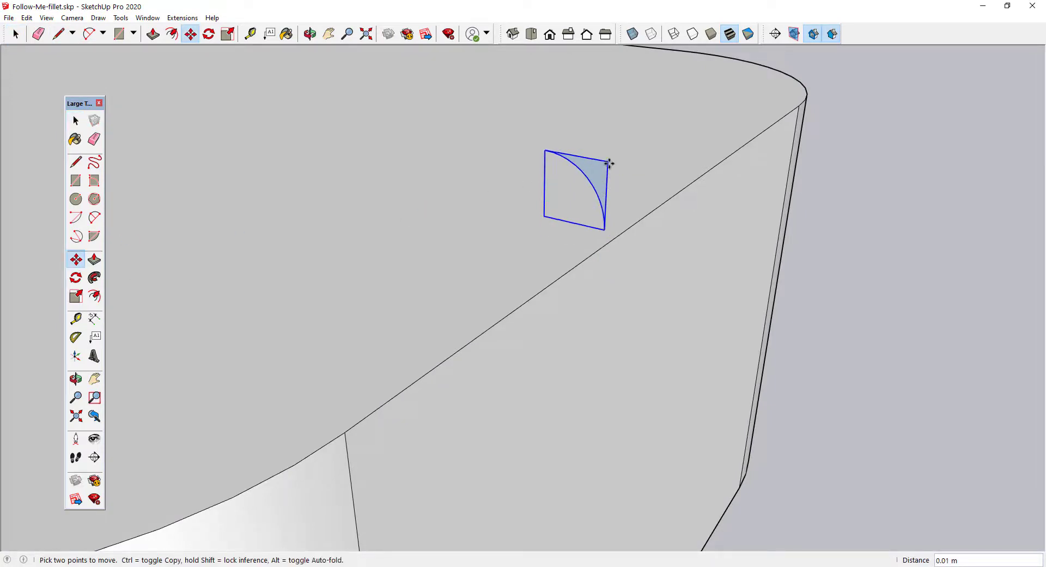
pyautogui.click(625, 225)
pyautogui.press('space')
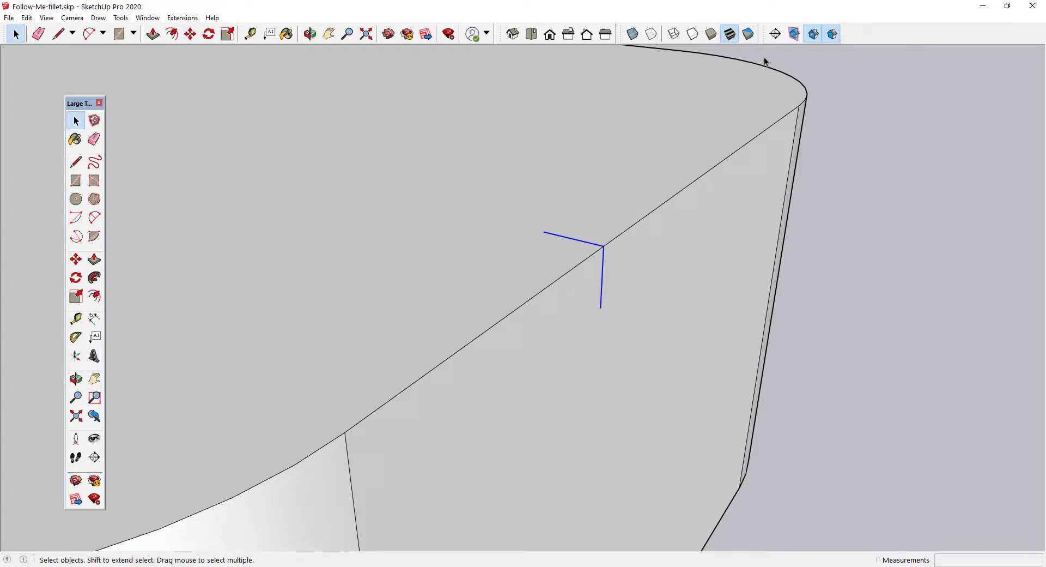
# - Check the profile's placement in X-ray view, then select the profile group
pyautogui.click(633, 33)
pyautogui.moveTo(654, 229); pyautogui.dragTo(695, 73, button='middle')
pyautogui.click(633, 34)
pyautogui.hotkey('shift', 'z')
pyautogui.scroll(8, 583, 265)
pyautogui.click(589, 223)
# - Explode the arc profile group and sweep it along the large bottom face with Follow Me
pyautogui.rightClick(587, 214)
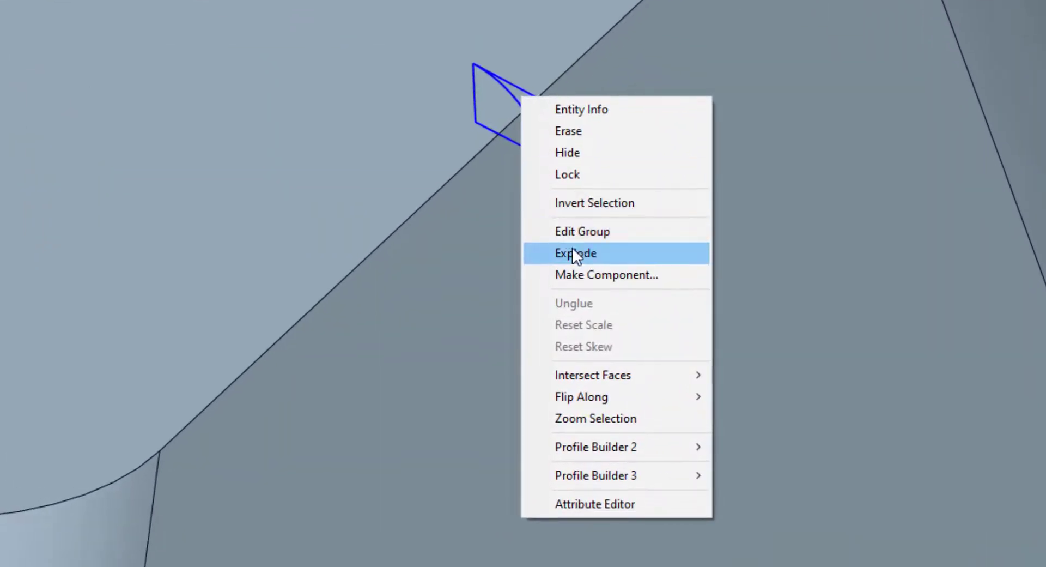
pyautogui.click(575, 251)
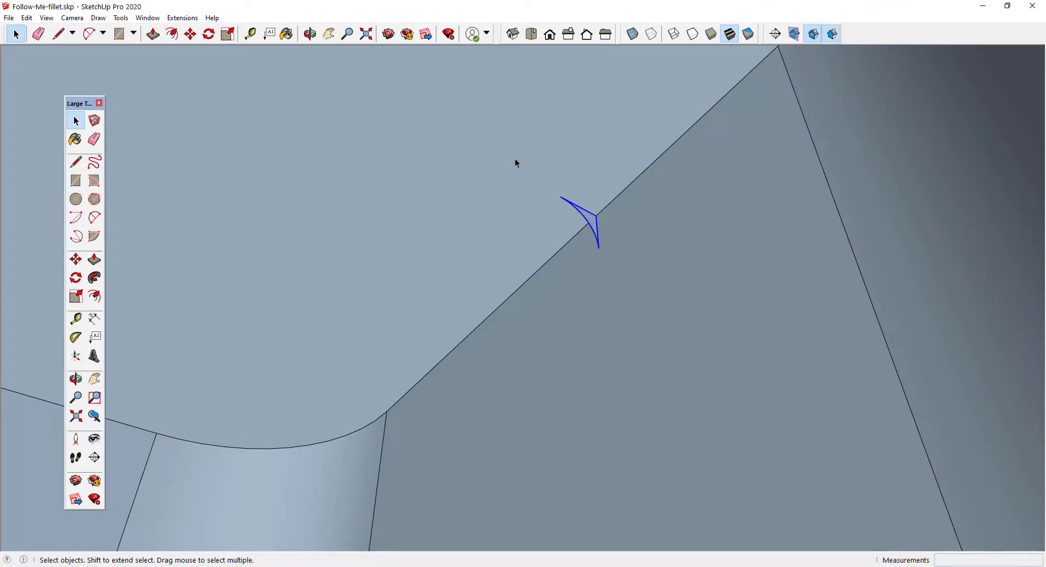
pyautogui.click(515, 159)
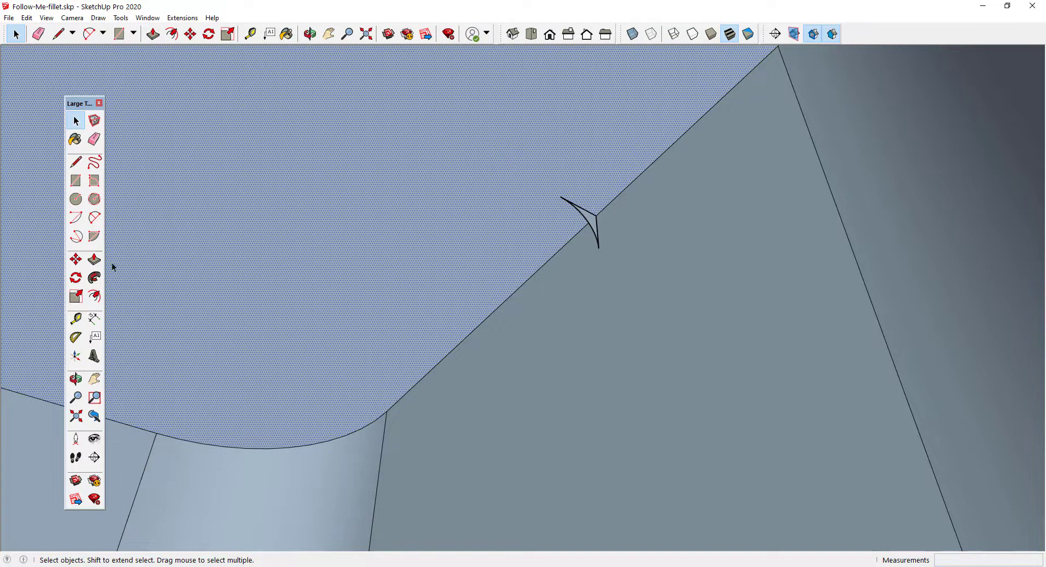
pyautogui.click(94, 278)
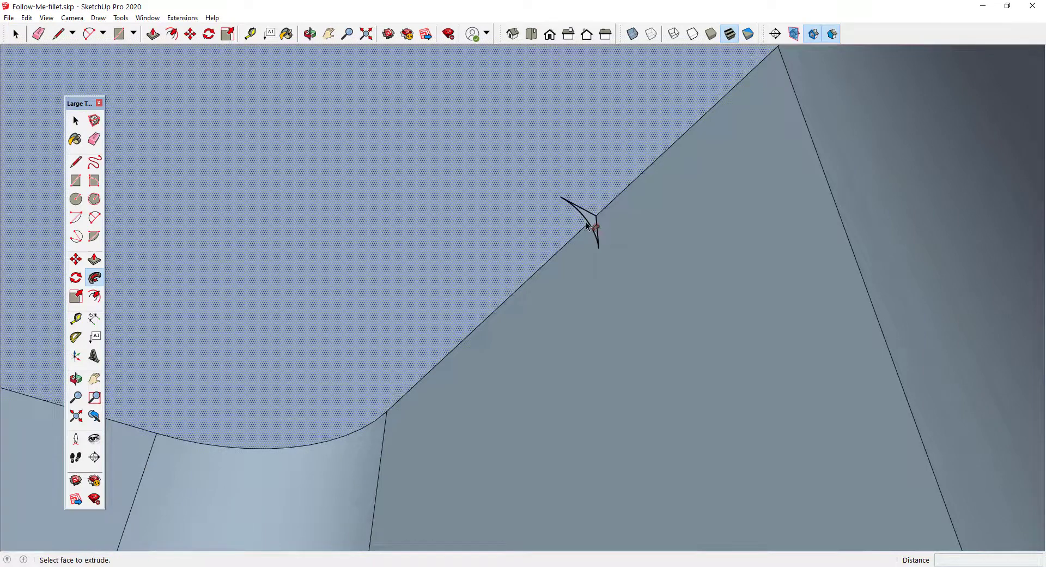
pyautogui.click(588, 222)
pyautogui.scroll(-6, 581, 219)
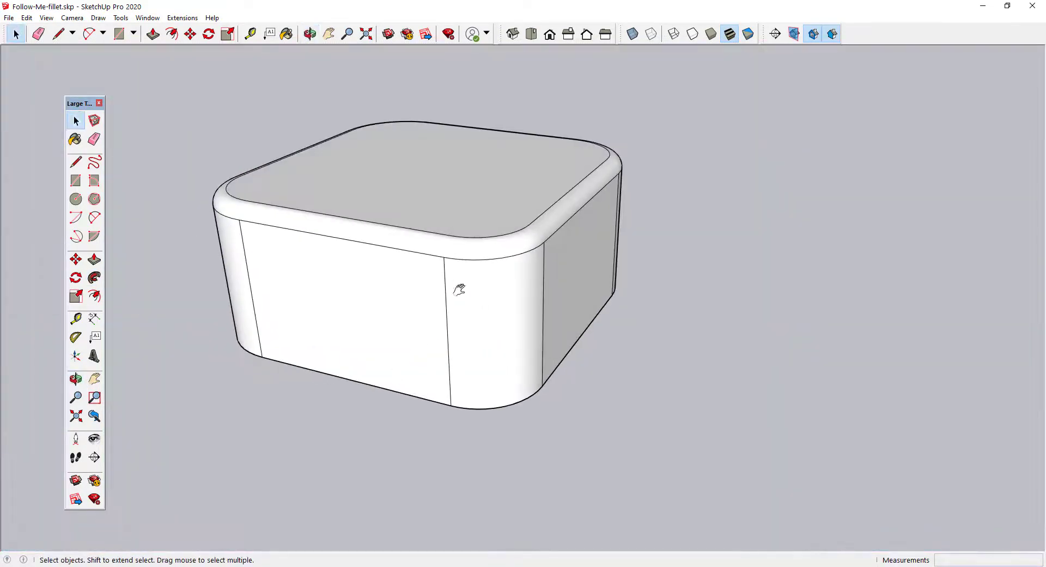
pyautogui.moveTo(458, 293)
pyautogui.mouseDown(button='middle')
pyautogui.moveTo(469, 311)
pyautogui.moveTo(447, 297)
pyautogui.mouseUp(button='middle')
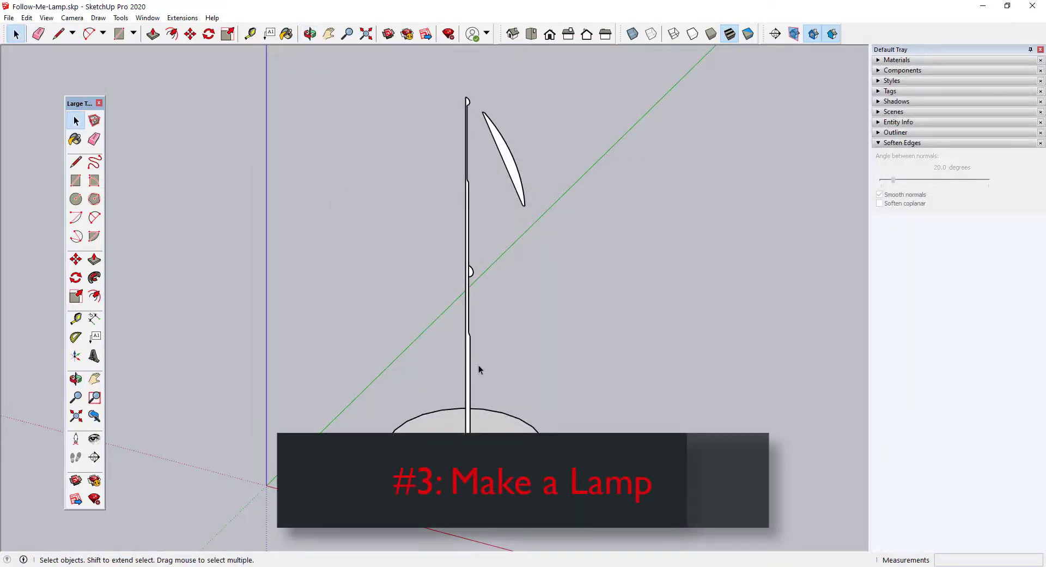
pyautogui.moveTo(483, 370); pyautogui.dragTo(485, 328, button='middle')
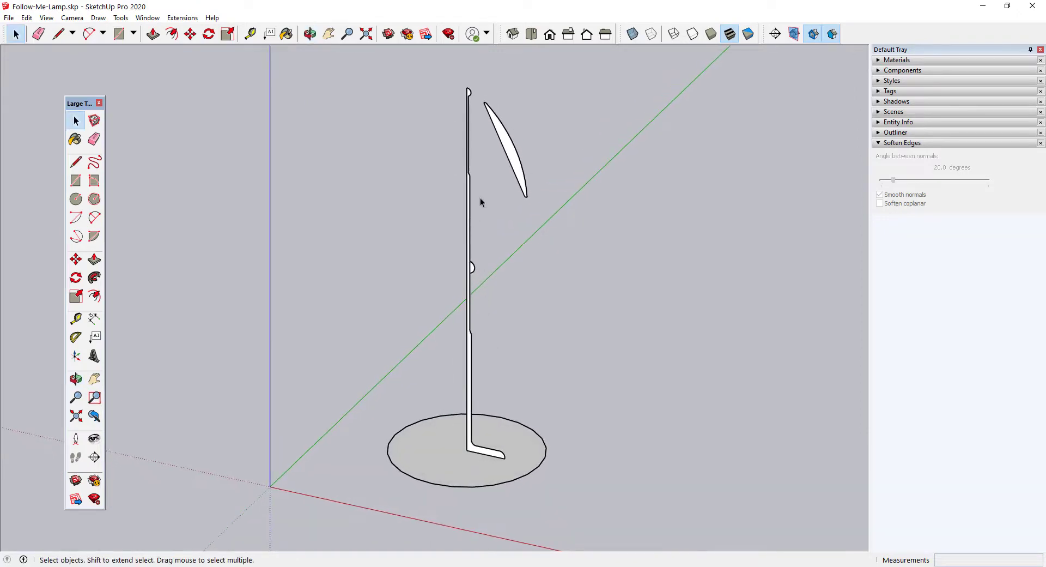
pyautogui.click(496, 139)
pyautogui.click(466, 224)
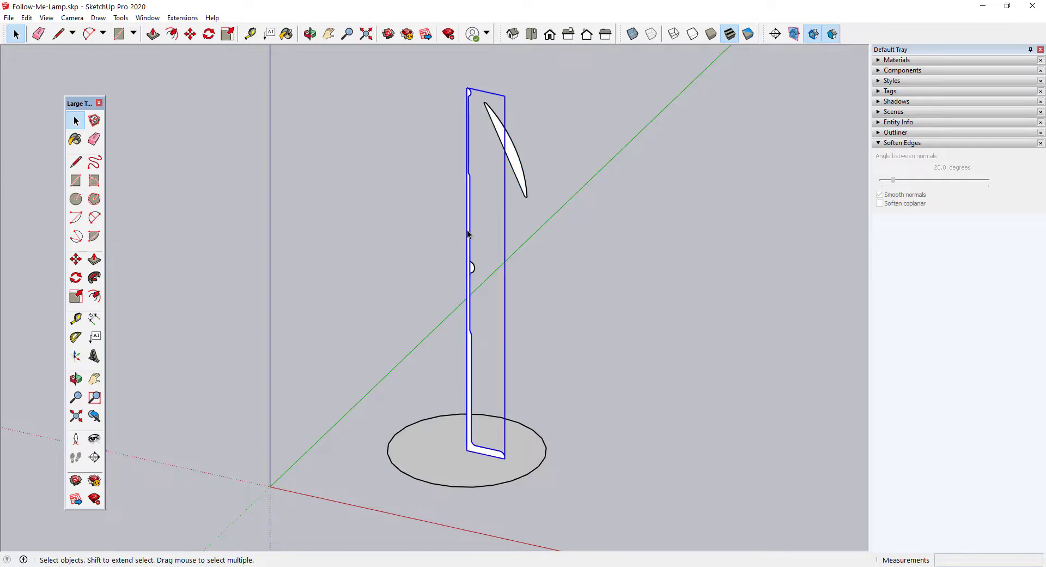
pyautogui.click(473, 267)
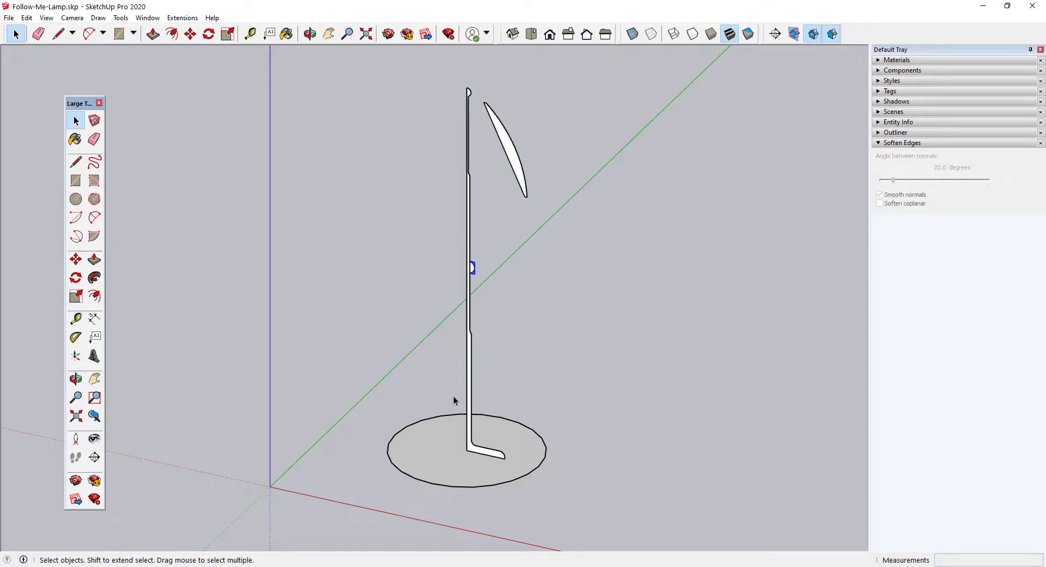
pyautogui.doubleClick(470, 347)
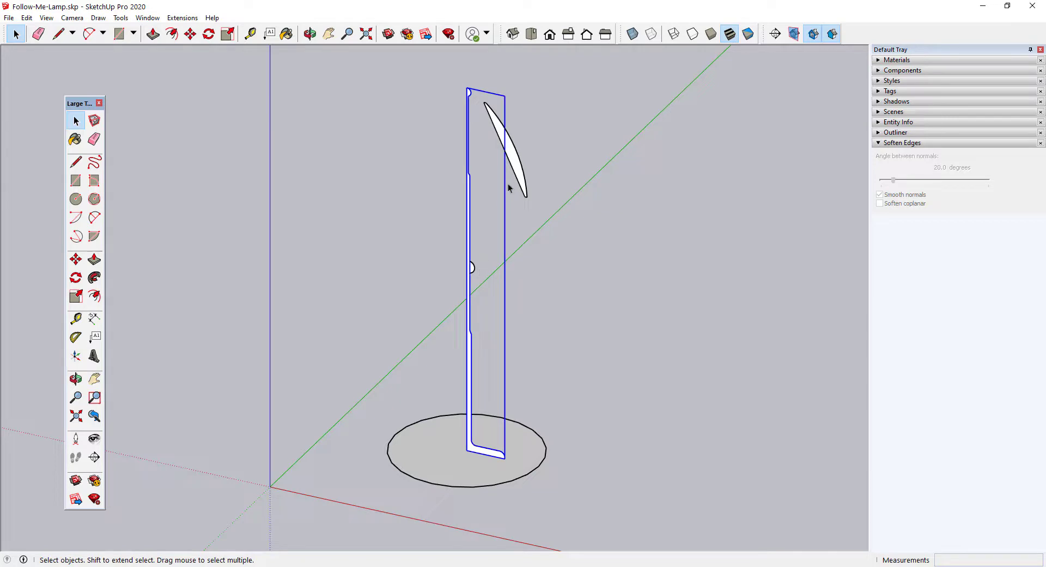
pyautogui.click(520, 170)
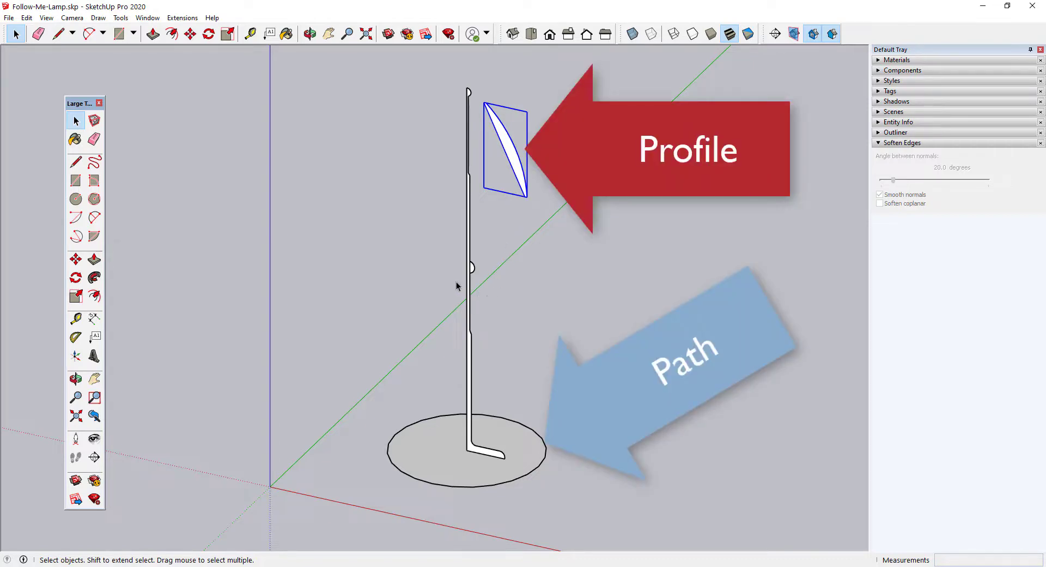
# - Revolve the lamp post profile around the base circle inside its group, then close the group
pyautogui.click(515, 427)
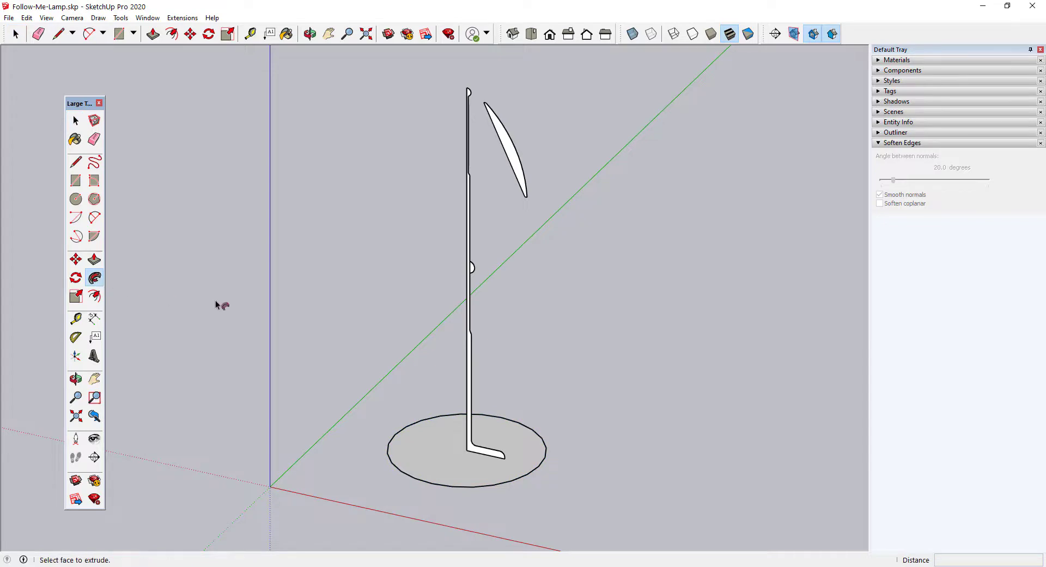
pyautogui.scroll(4, 472, 343)
pyautogui.rightClick(473, 337)
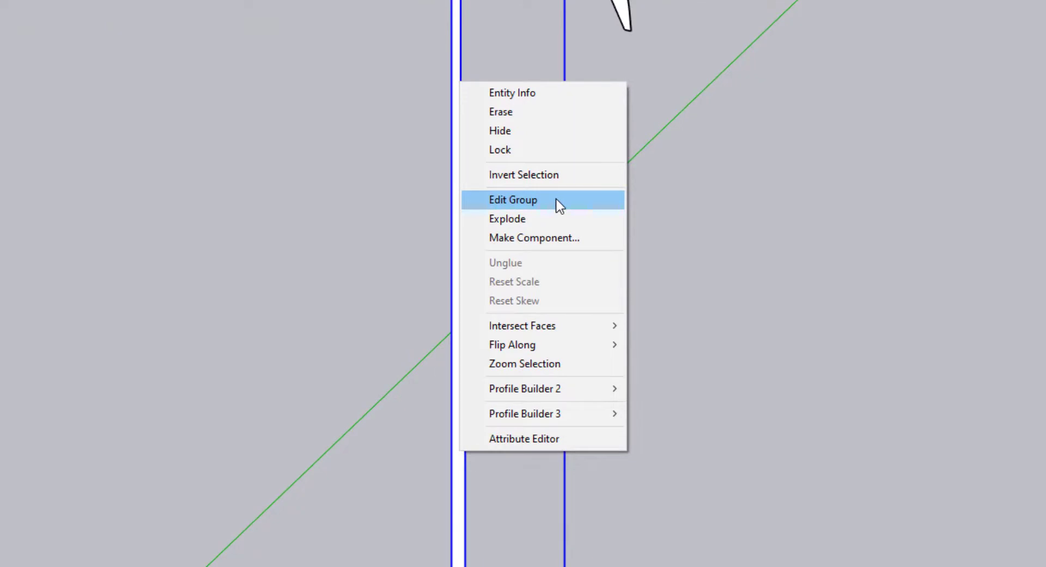
pyautogui.click(559, 201)
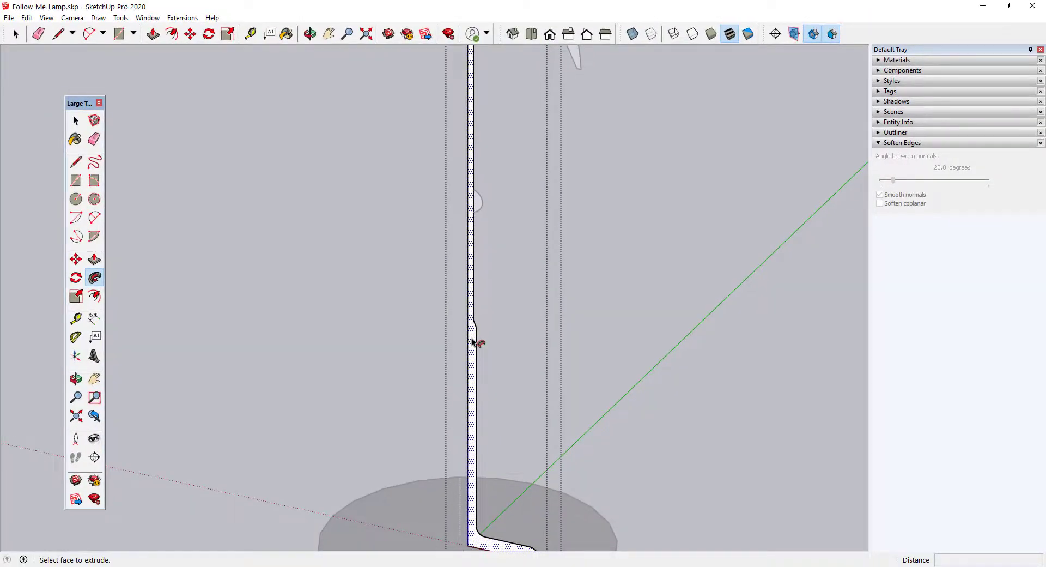
pyautogui.scroll(-5, 472, 341)
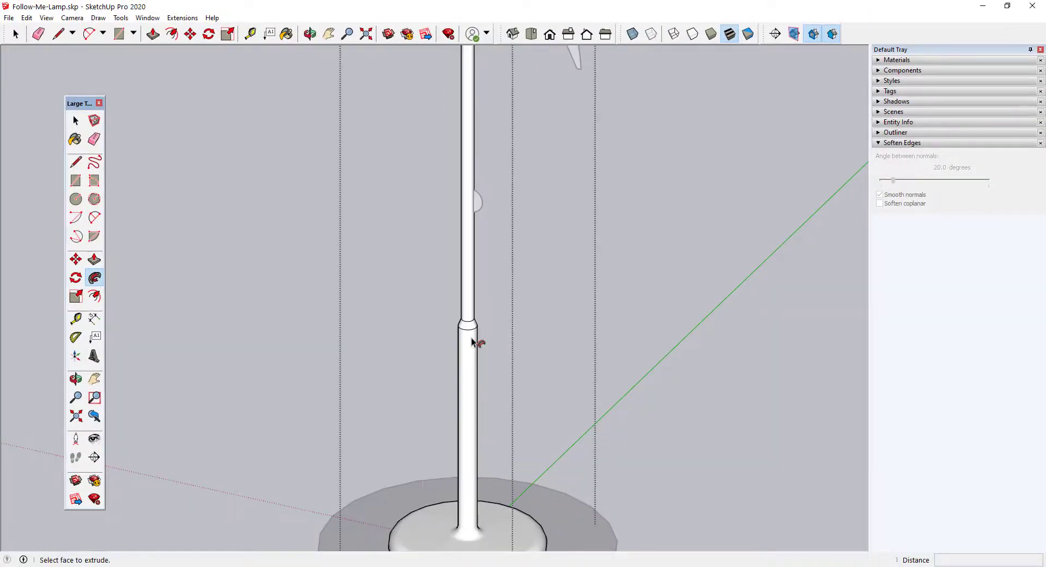
pyautogui.moveTo(471, 338); pyautogui.dragTo(502, 310, button='middle')
pyautogui.rightClick(575, 251)
pyautogui.click(588, 259)
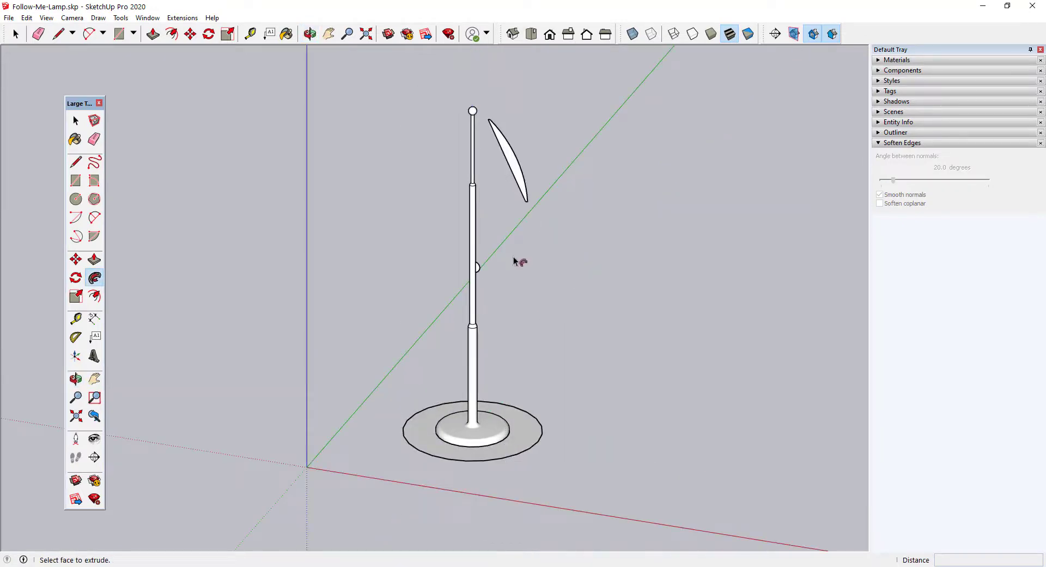
# - Set the base circle to 4 segments in Entity Info, making it a square
pyautogui.press('space')
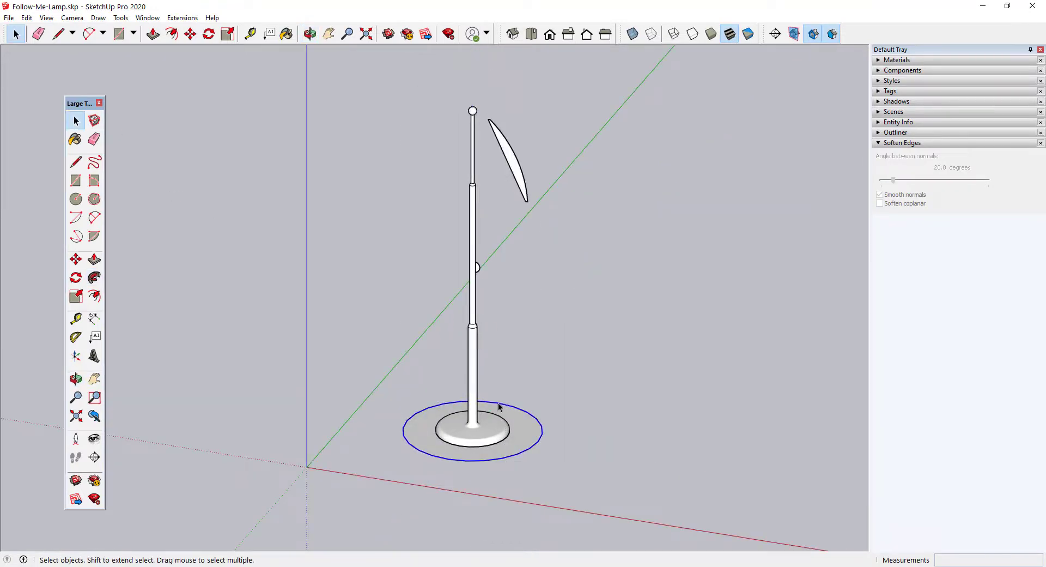
pyautogui.click(878, 121)
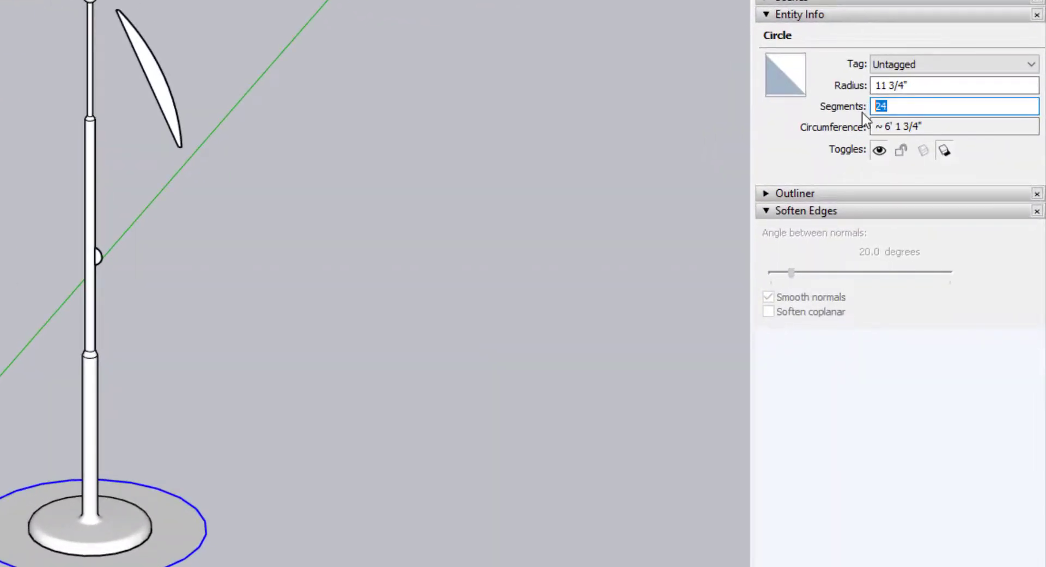
pyautogui.write('4')
pyautogui.press('Return')
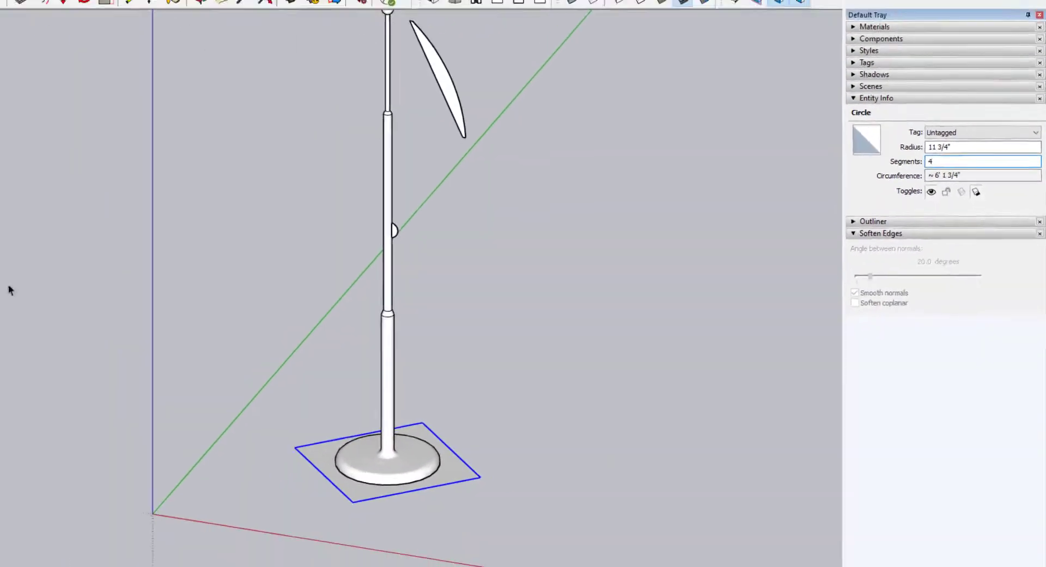
# - Sweep the lampshade profile around the square base, then orbit the lamp upright
pyautogui.rightClick(527, 111)
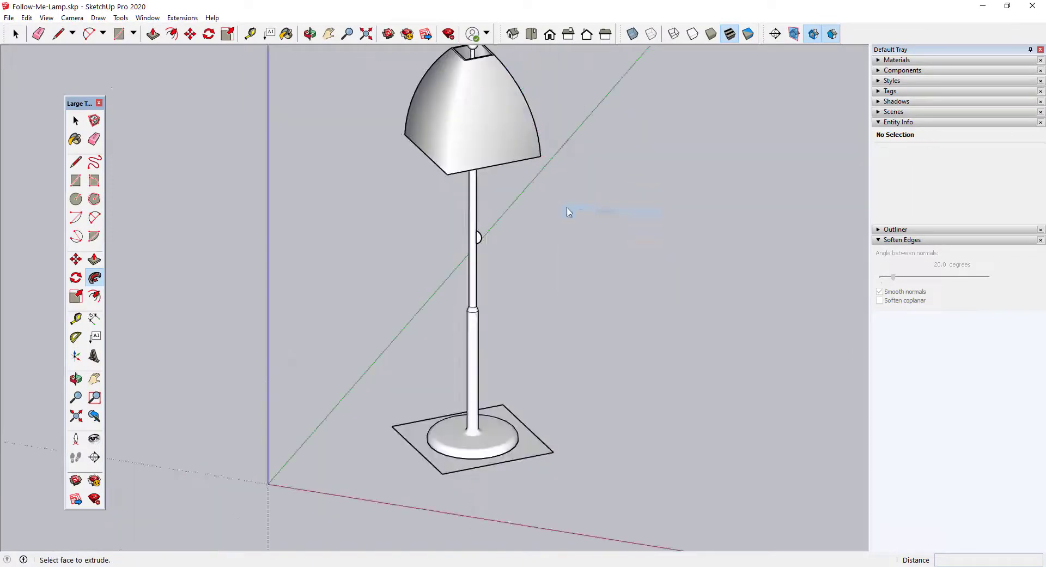
pyautogui.press('space')
pyautogui.scroll(3, 521, 420)
pyautogui.click(520, 420)
pyautogui.click(460, 167)
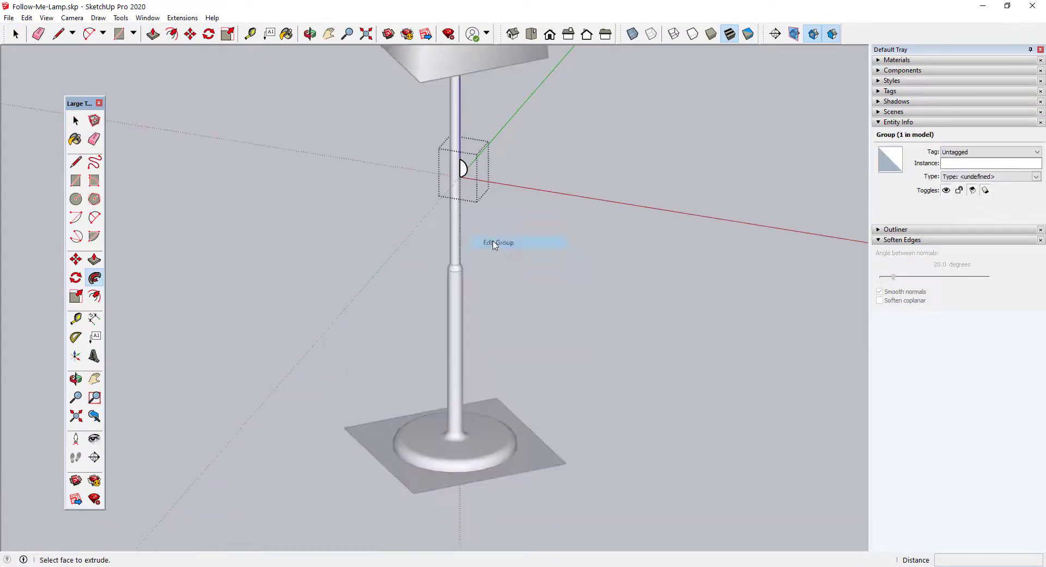
pyautogui.scroll(-2, 460, 169)
pyautogui.scroll(-1, 637, 325)
pyautogui.click(637, 325)
pyautogui.moveTo(638, 325); pyautogui.dragTo(230, 172, button='middle')
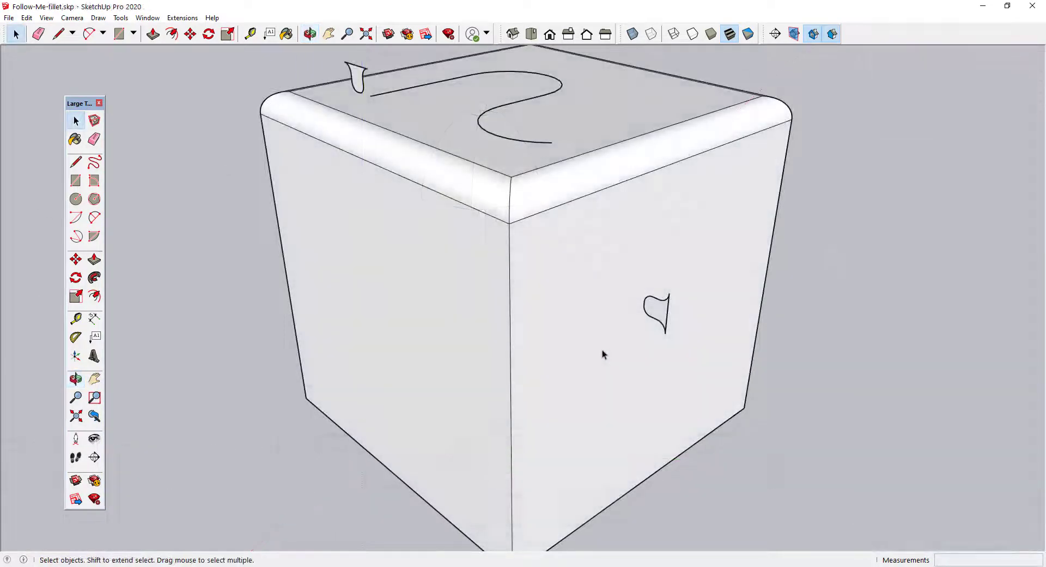
# - Orbit around the rounded cube and try moving the groove profile, then cancel
pyautogui.moveTo(603, 349); pyautogui.dragTo(631, 310, button='middle')
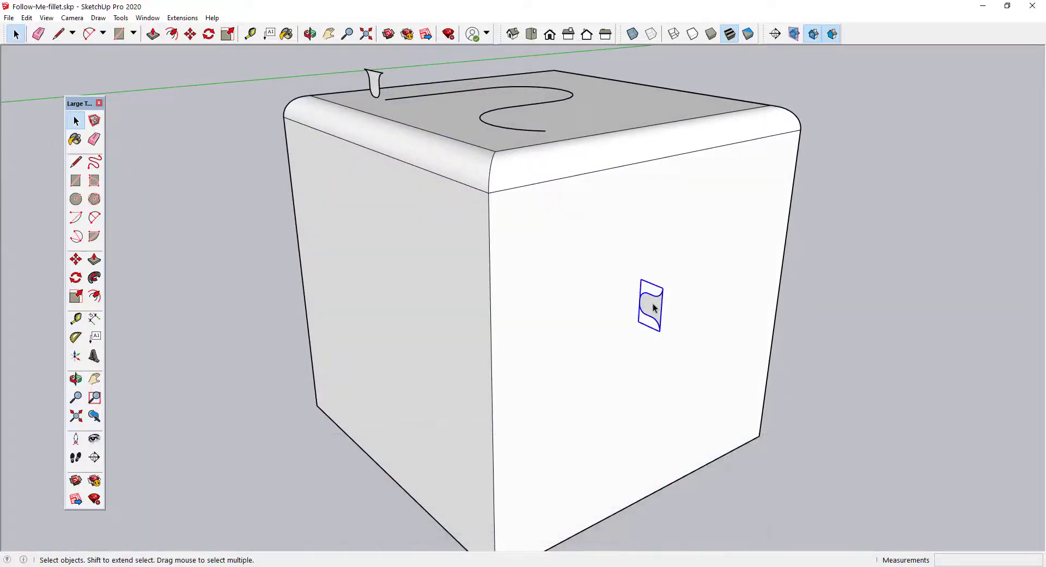
pyautogui.moveTo(627, 316); pyautogui.dragTo(673, 318, button='middle')
pyautogui.scroll(5, 673, 319)
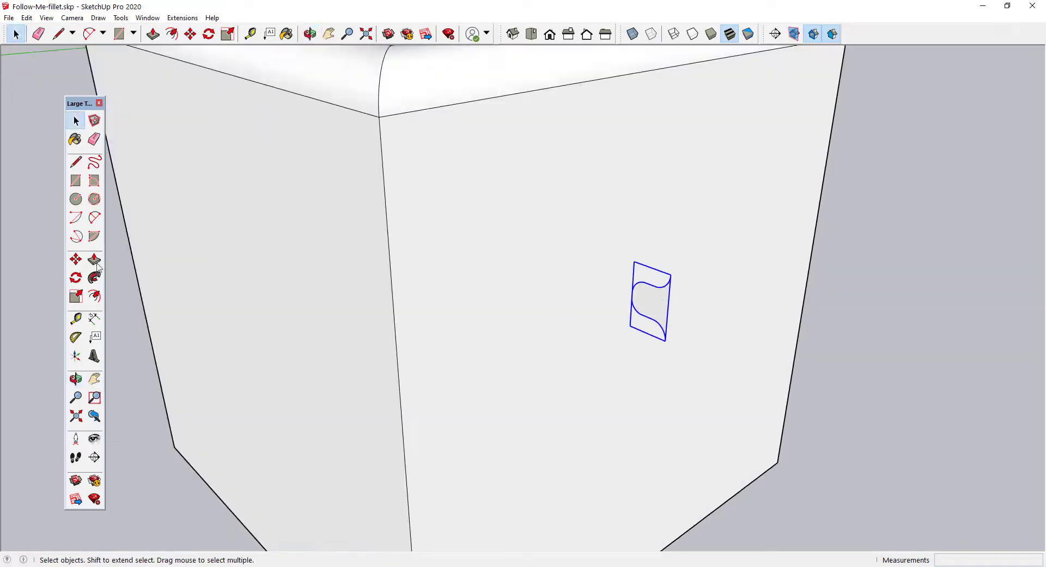
pyautogui.click(76, 259)
pyautogui.scroll(3, 616, 314)
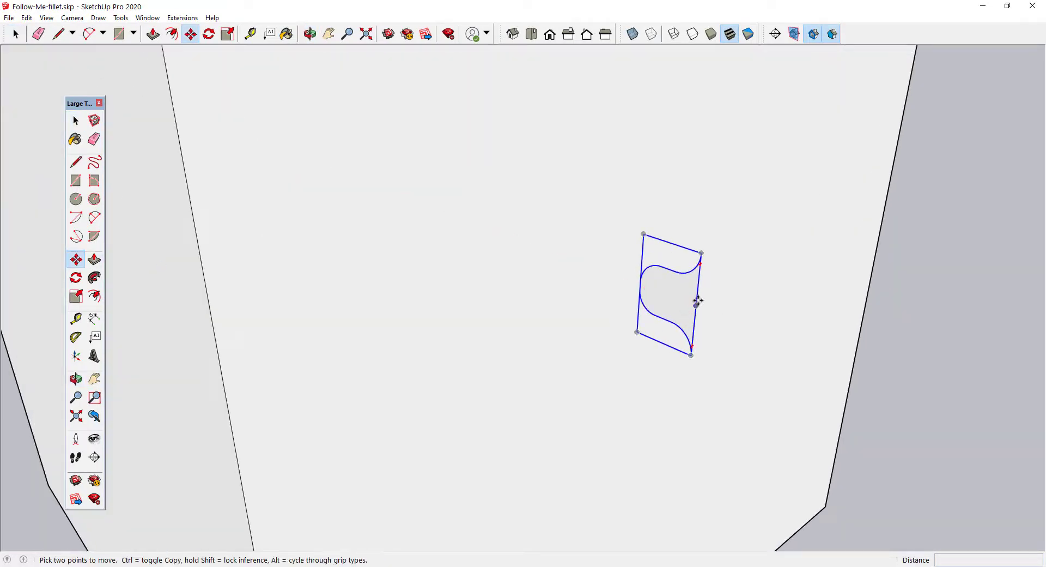
pyautogui.click(697, 293)
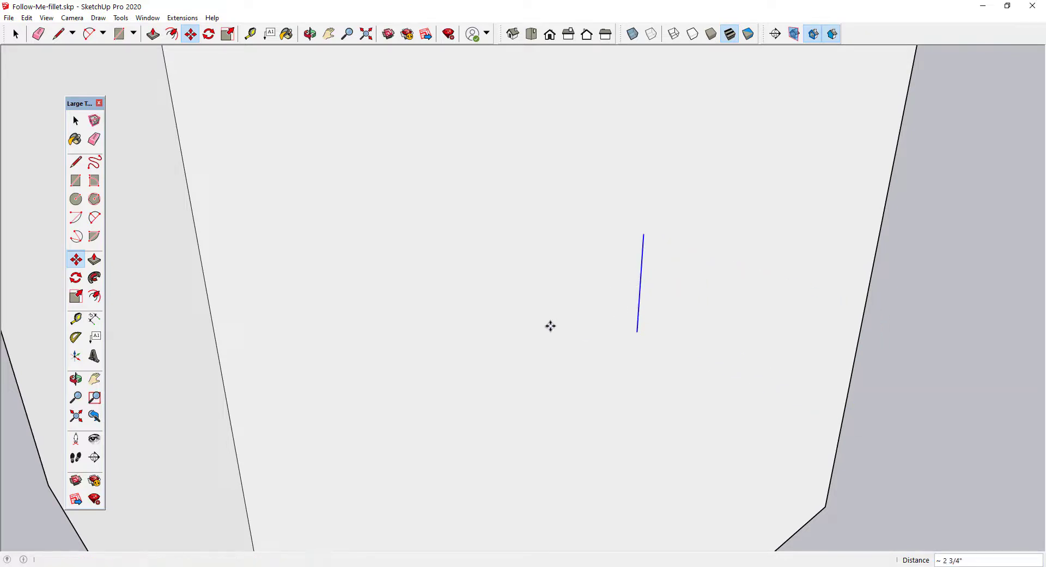
pyautogui.scroll(-6, 559, 322)
pyautogui.press('space')
# - From below the cube, explode the groove profile group into loose edges and a face
pyautogui.moveTo(561, 320); pyautogui.dragTo(274, 389, button='middle')
pyautogui.scroll(3, 606, 293)
pyautogui.click(607, 304)
pyautogui.rightClick(604, 305)
pyautogui.click(632, 392)
# - Orbit and zoom around the box to locate the small groove profile
pyautogui.scroll(-2, 599, 302)
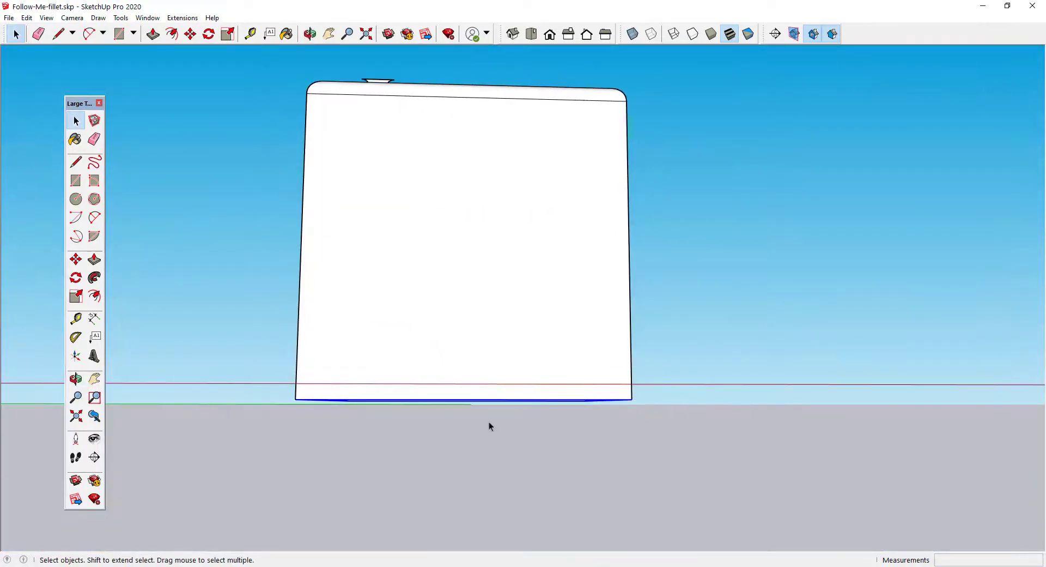
pyautogui.moveTo(487, 425); pyautogui.dragTo(701, 121, button='middle')
pyautogui.scroll(5, 594, 275)
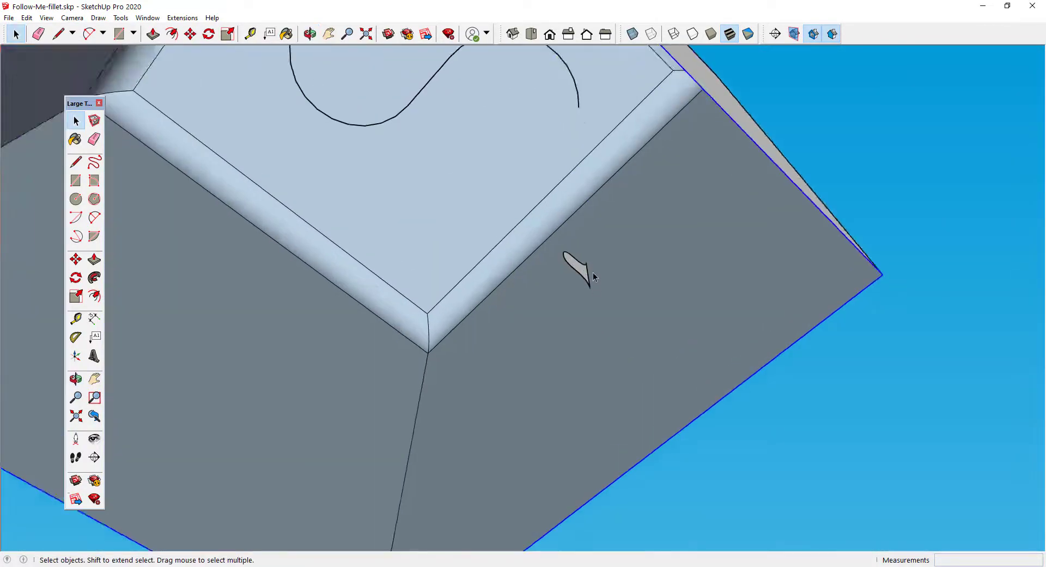
pyautogui.scroll(2, 595, 274)
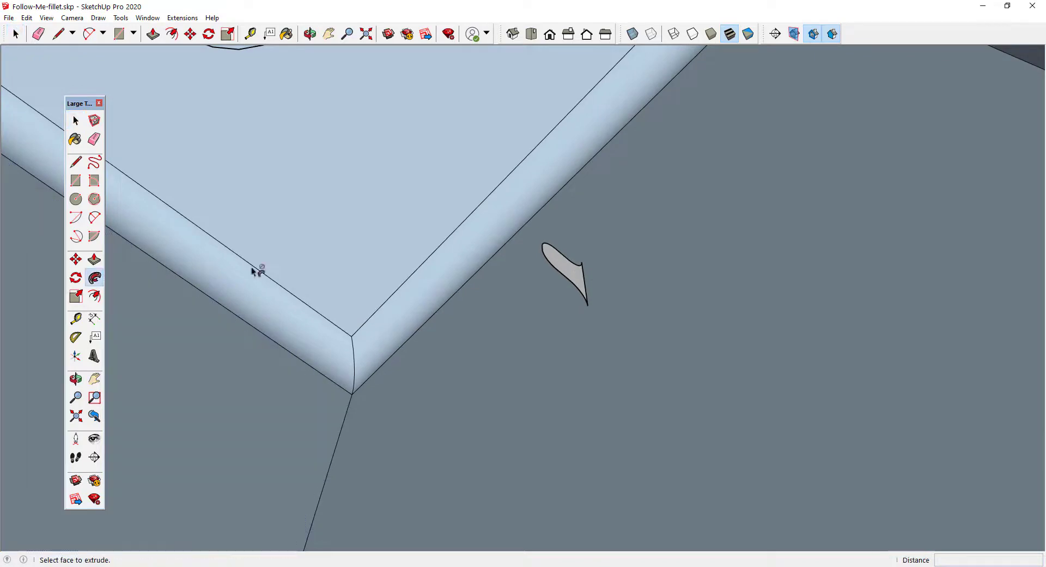
pyautogui.scroll(-8, 568, 272)
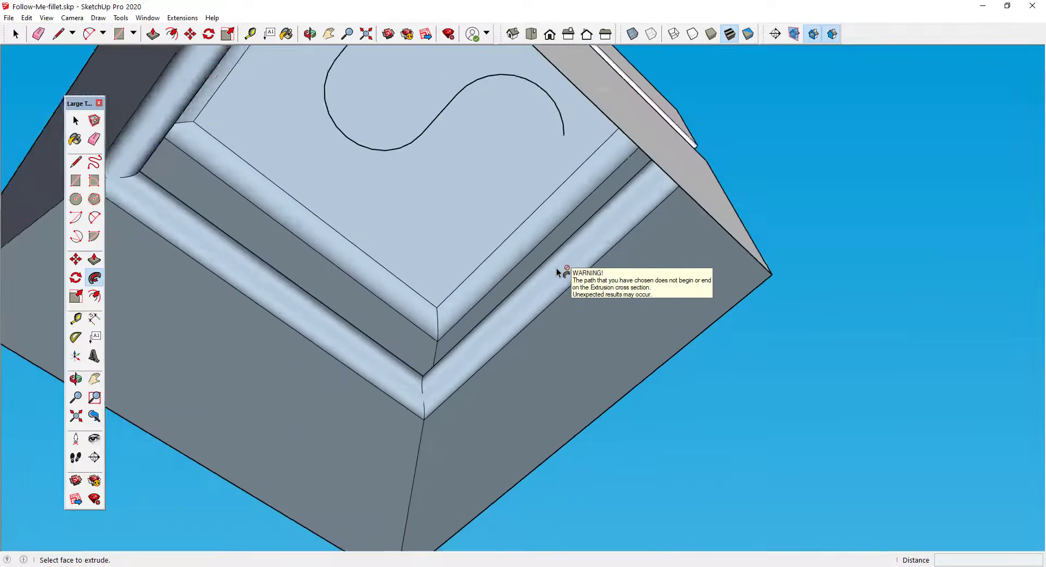
pyautogui.press('space')
pyautogui.moveTo(568, 271); pyautogui.dragTo(584, 327, button='middle')
pyautogui.scroll(5, 404, 390)
pyautogui.scroll(4, 429, 186)
pyautogui.moveTo(429, 186); pyautogui.dragTo(373, 211, button='middle')
pyautogui.scroll(2, 373, 211)
# - Move the profile face from its corner to the end of the S-shaped path
pyautogui.click(382, 190)
pyautogui.scroll(2, 384, 185)
pyautogui.press('m')
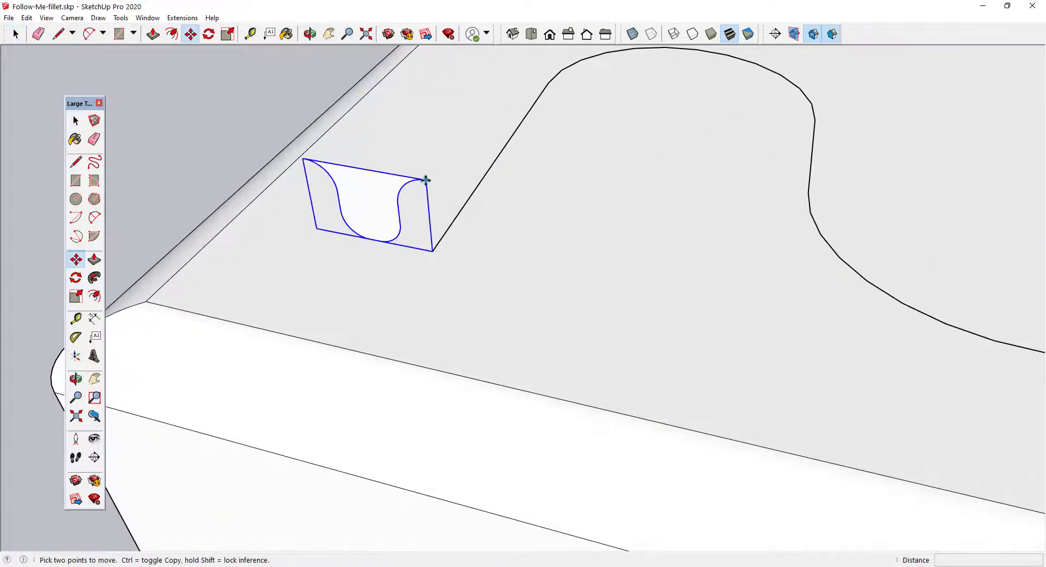
pyautogui.click(426, 180)
pyautogui.click(432, 249)
pyautogui.press('space')
# - Select the curved path and sweep the profile along it, carving the S-shaped groove
pyautogui.moveTo(432, 249); pyautogui.dragTo(413, 262, button='middle')
pyautogui.rightClick(413, 263)
pyautogui.press('Escape')
pyautogui.scroll(-5, 433, 226)
pyautogui.click(601, 248)
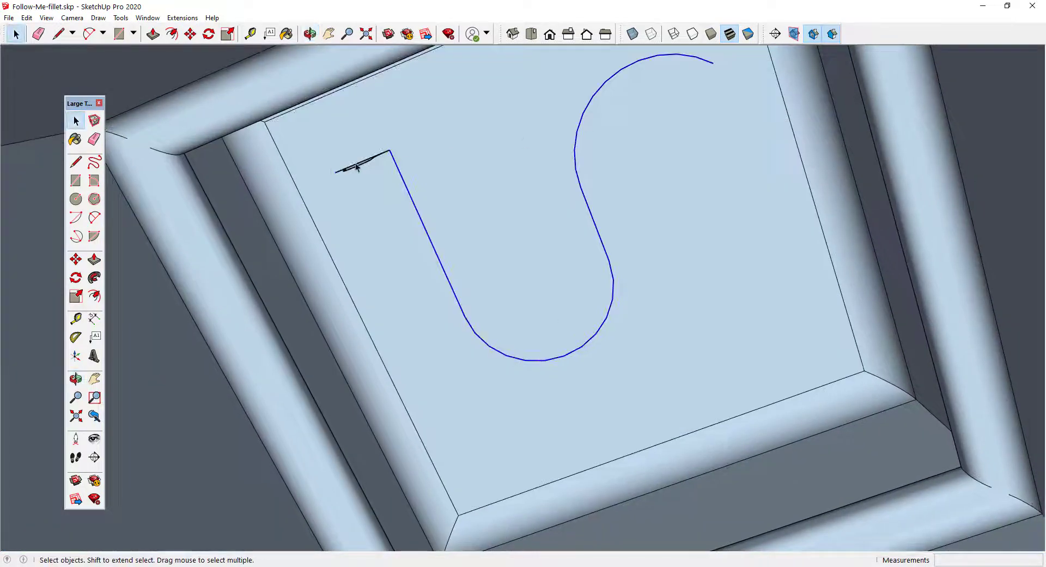
pyautogui.click(357, 159)
pyautogui.moveTo(358, 160); pyautogui.dragTo(759, 280, button='middle')
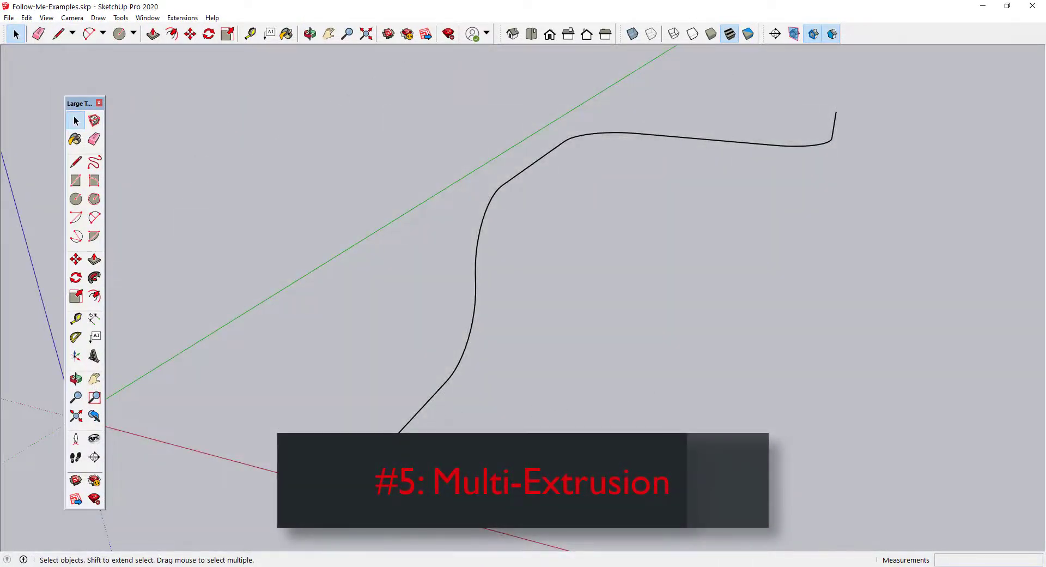
# - Orbit and zoom around the curved path and the five-circle plate
pyautogui.moveTo(490, 414); pyautogui.dragTo(513, 408, button='middle')
pyautogui.moveTo(513, 408); pyautogui.dragTo(401, 441)
pyautogui.scroll(5, 398, 465)
pyautogui.press('space')
pyautogui.scroll(3, 491, 327)
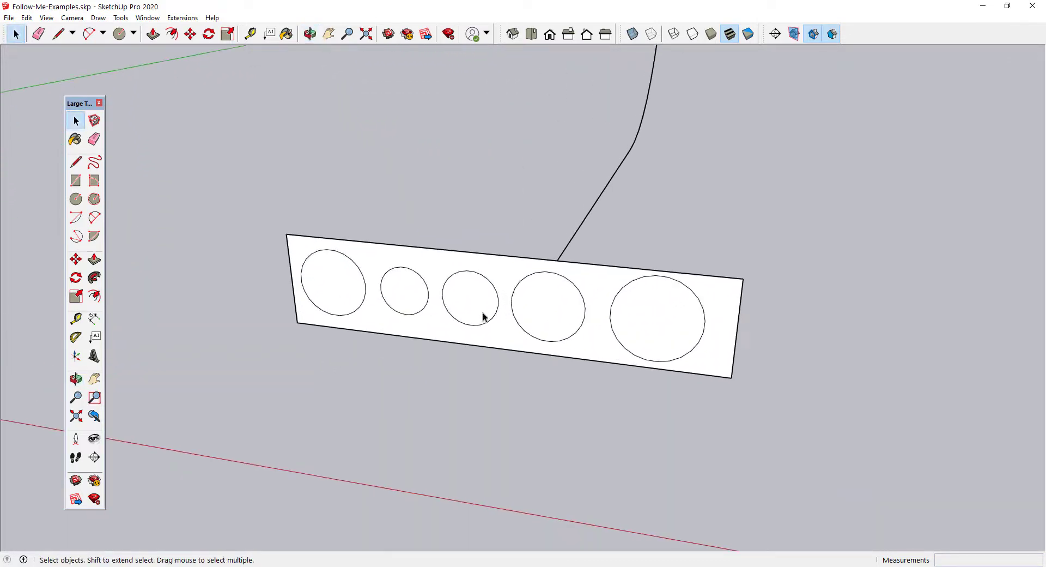
pyautogui.press('o')
pyautogui.moveTo(483, 316); pyautogui.dragTo(397, 317)
pyautogui.scroll(-2, 406, 315)
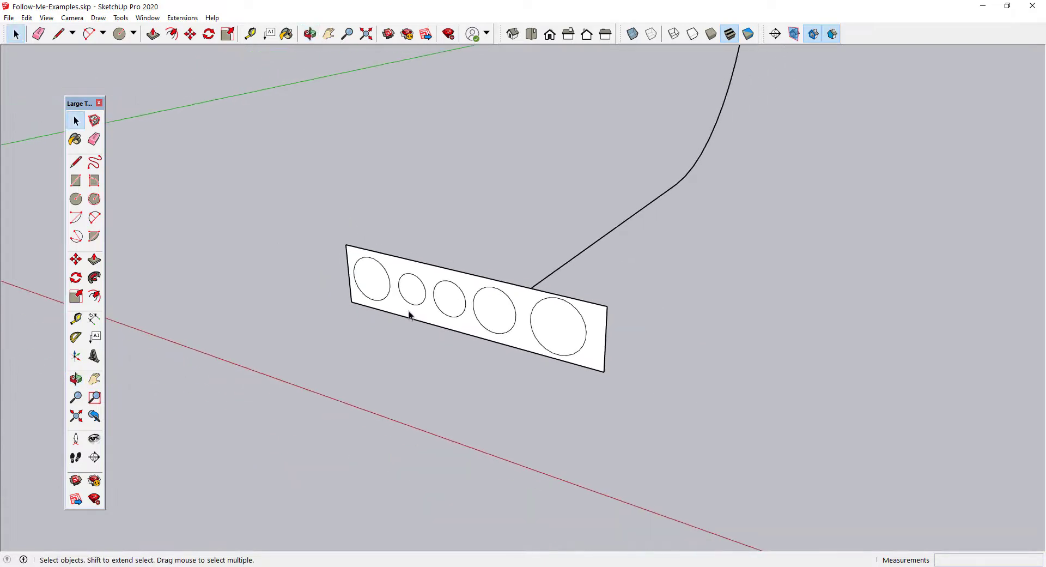
pyautogui.scroll(-1, 468, 312)
pyautogui.scroll(2, 509, 304)
# - Select the plate with its connected path, then deselect the plate so only the curved path stays selected
pyautogui.click(528, 300)
pyautogui.tripleClick(532, 298)
pyautogui.scroll(-6, 533, 300)
pyautogui.press('o')
pyautogui.moveTo(532, 301); pyautogui.dragTo(346, 369)
pyautogui.press('space')
pyautogui.scroll(4, 488, 289)
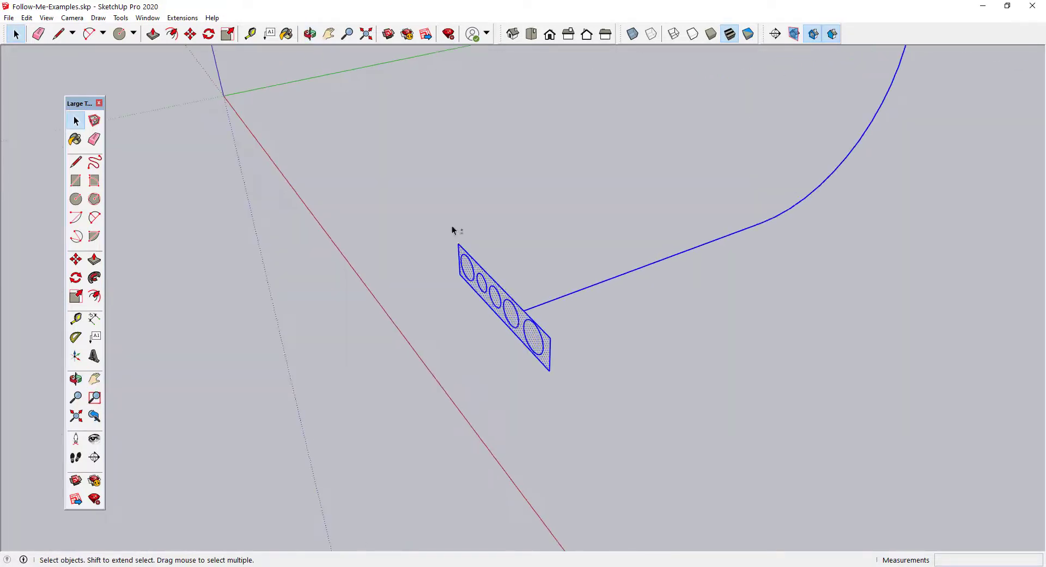
pyautogui.keyDown('shift'); pyautogui.moveTo(568, 397); pyautogui.dragTo(568, 397); pyautogui.keyUp('shift')
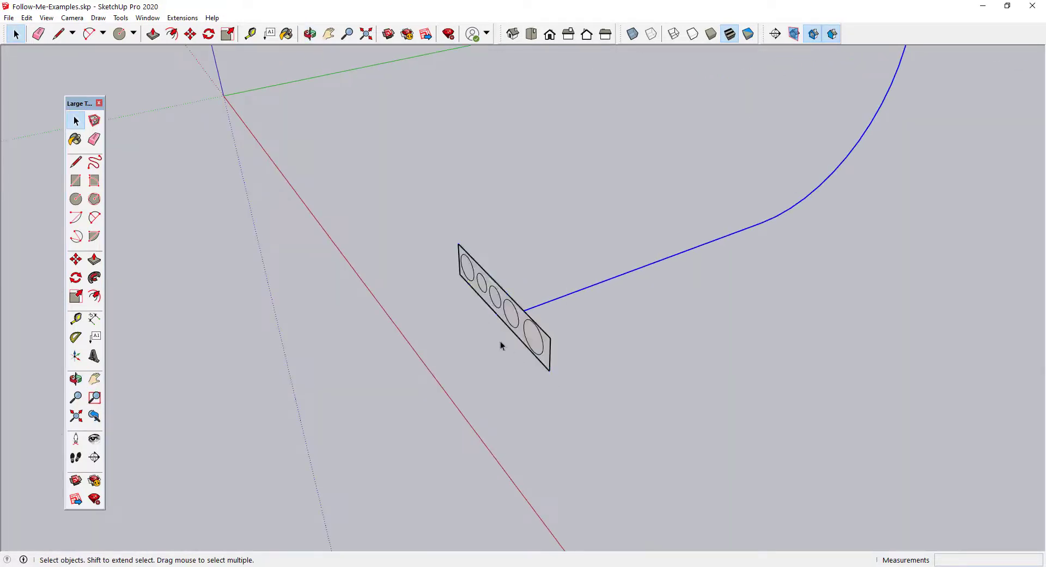
pyautogui.press('o')
pyautogui.moveTo(495, 333); pyautogui.dragTo(611, 255)
pyautogui.press('space')
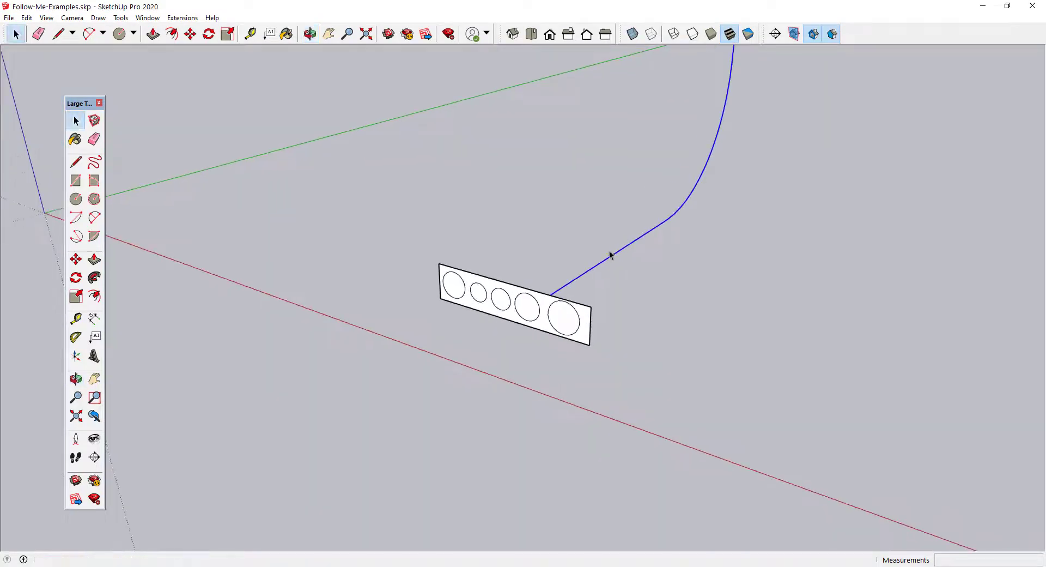
# - Sweep the five-circle plate along the curved path with Follow Me
pyautogui.click(95, 279)
pyautogui.scroll(4, 537, 322)
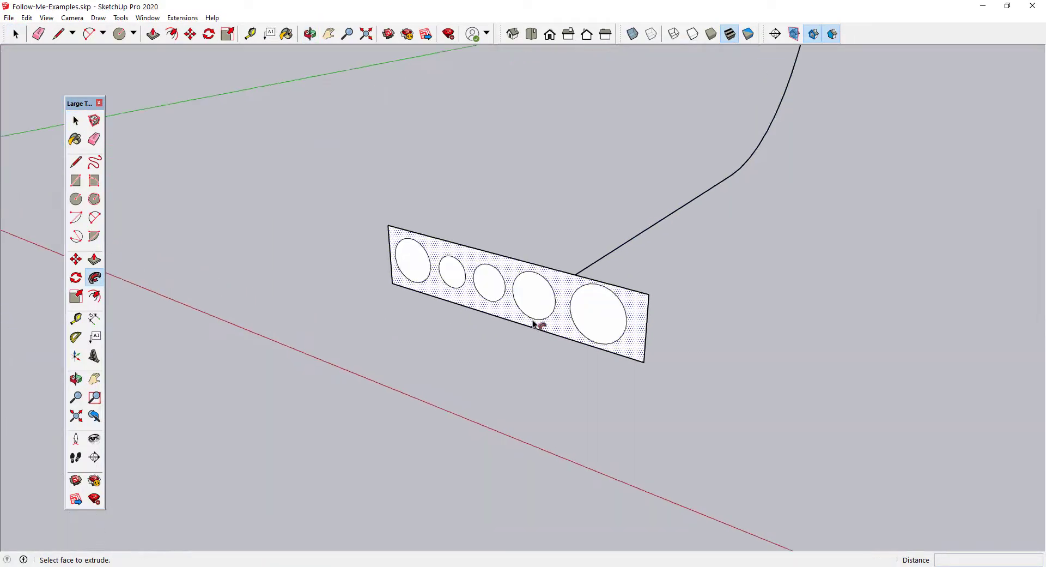
pyautogui.click(562, 291)
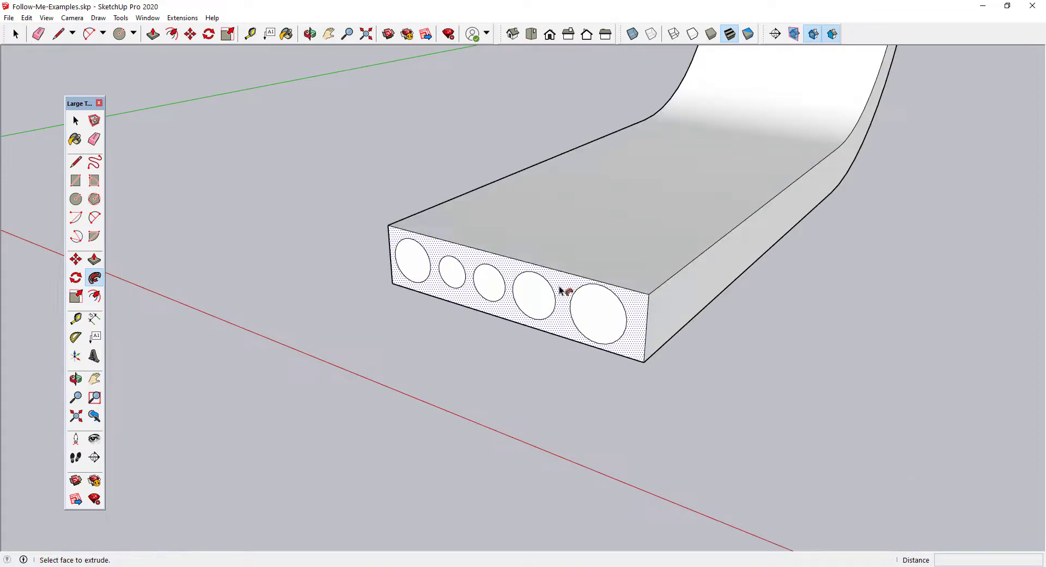
pyautogui.scroll(-3, 555, 291)
pyautogui.moveTo(551, 289); pyautogui.dragTo(593, 229, button='middle')
pyautogui.scroll(-3, 593, 229)
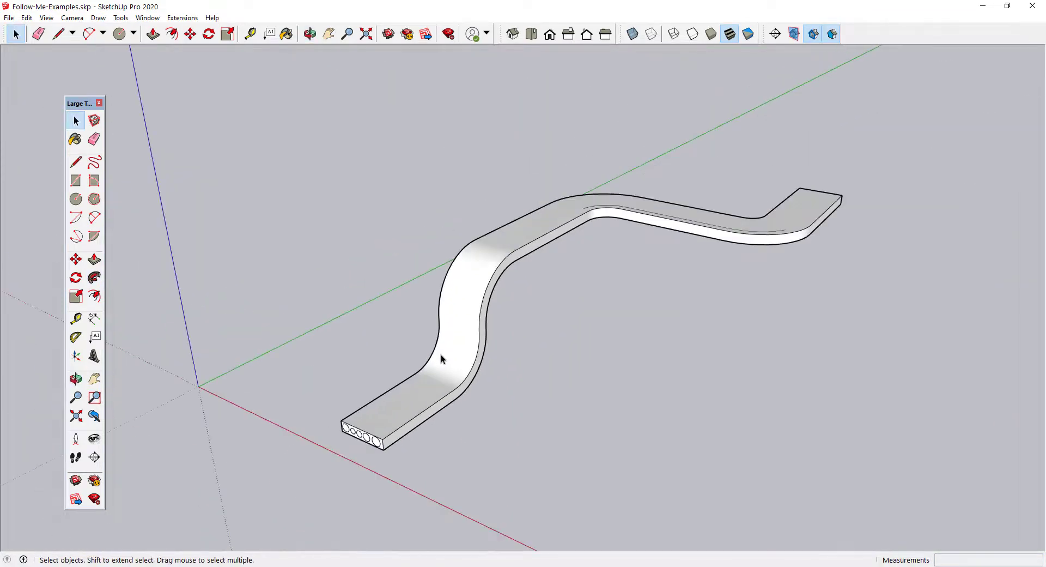
pyautogui.moveTo(443, 355); pyautogui.dragTo(426, 410, button='middle')
pyautogui.scroll(10, 431, 410)
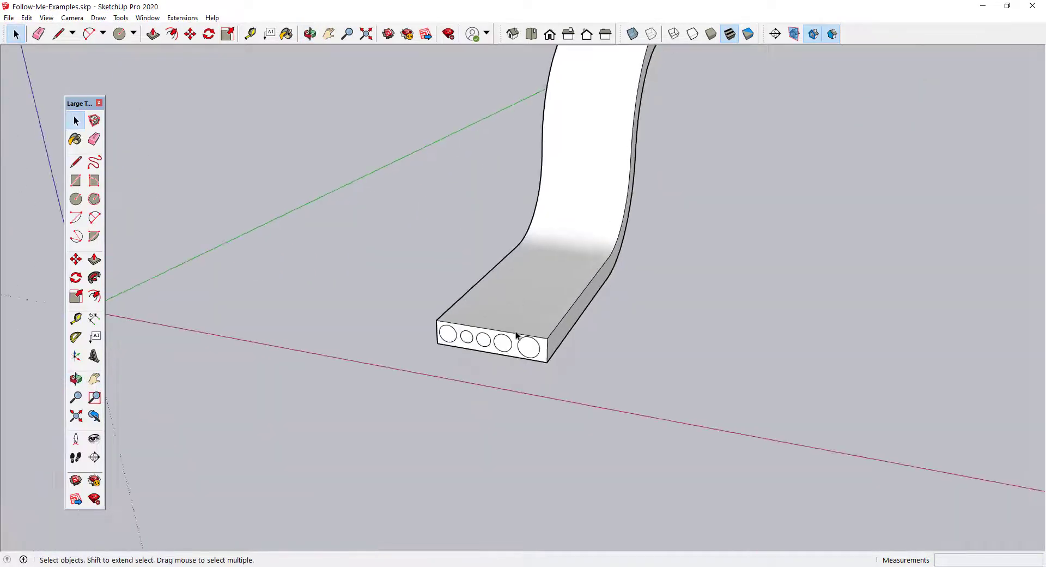
# - Select the outer slab face surrounding the five tube ends
pyautogui.click(517, 345)
pyautogui.scroll(-8, 517, 345)
pyautogui.moveTo(683, 143); pyautogui.dragTo(650, 110, button='middle')
pyautogui.scroll(5, 425, 392)
# - Reverse Faces on each of the five grey tubes so they show white outside
pyautogui.rightClick(420, 401)
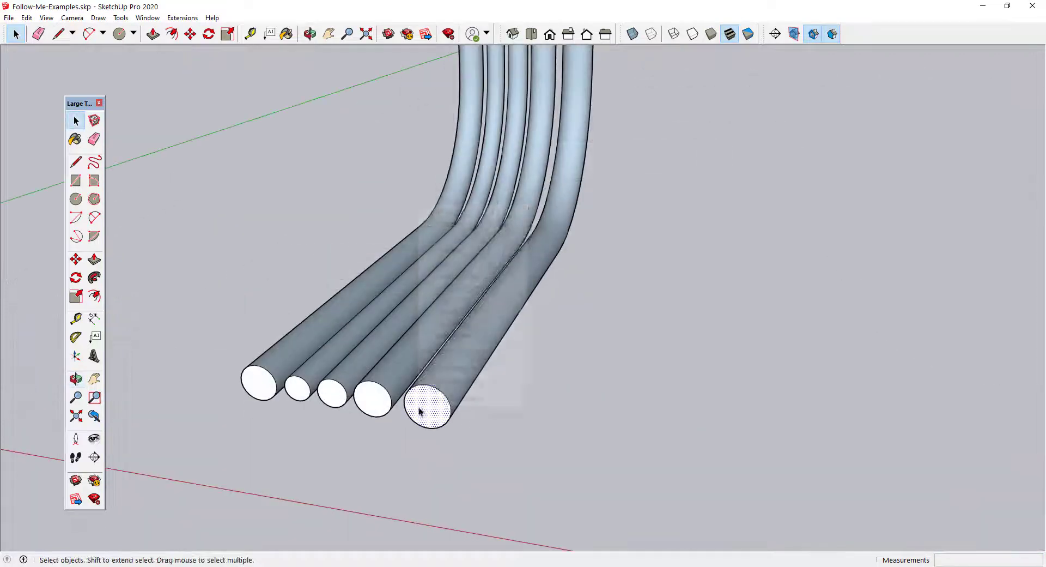
pyautogui.click(458, 307)
pyautogui.rightClick(374, 401)
pyautogui.click(392, 306)
pyautogui.rightClick(330, 389)
pyautogui.click(378, 293)
pyautogui.rightClick(299, 388)
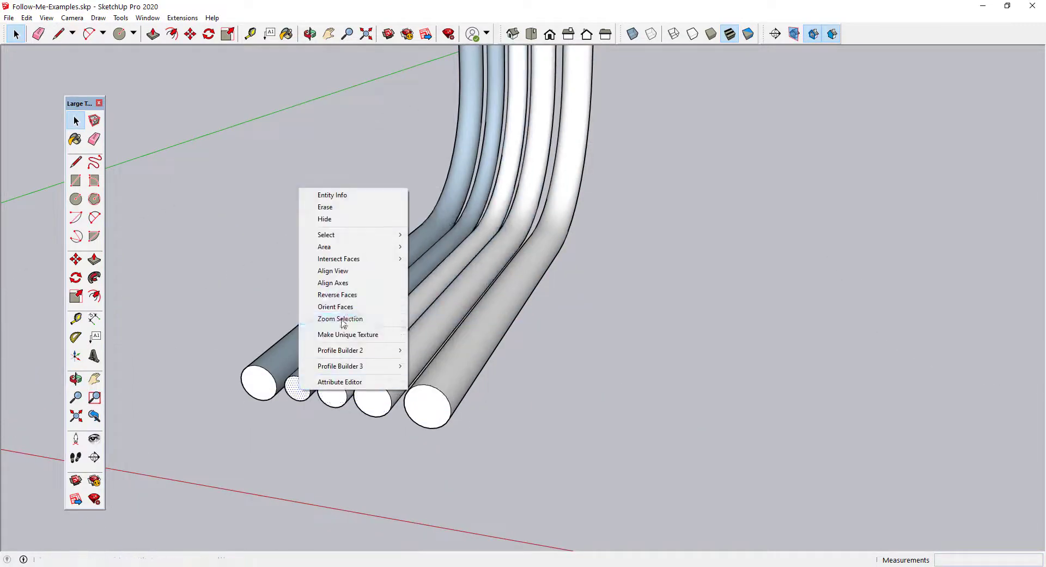
pyautogui.click(338, 293)
pyautogui.rightClick(262, 382)
pyautogui.click(299, 274)
pyautogui.scroll(-5, 432, 350)
pyautogui.moveTo(433, 351); pyautogui.dragTo(532, 394, button='middle')
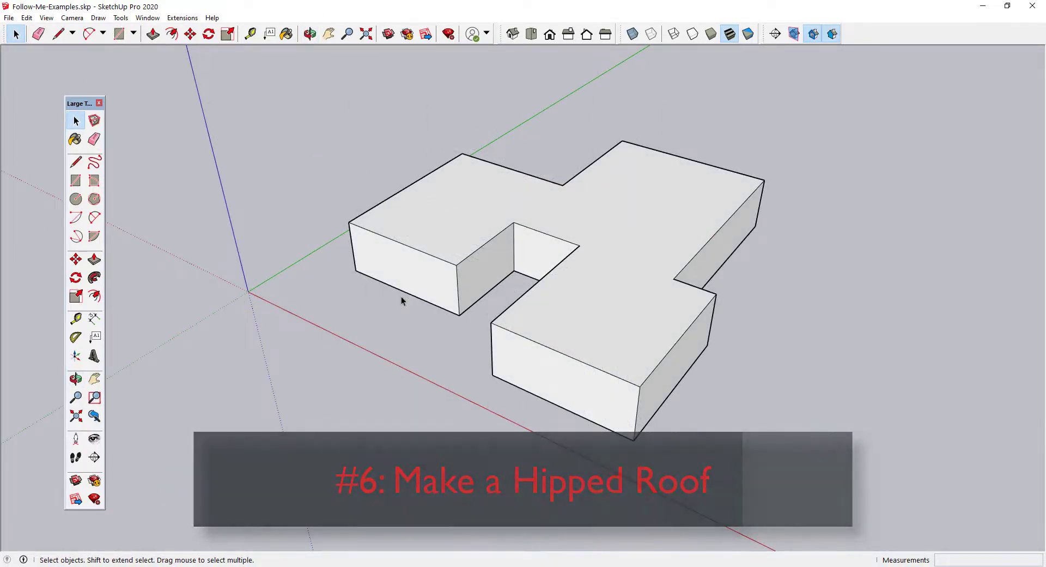
# - Orbit and zoom in on the L-shaped building's right top edge
pyautogui.moveTo(401, 295)
pyautogui.mouseDown(button='middle')
pyautogui.moveTo(633, 250)
pyautogui.moveTo(463, 320)
pyautogui.moveTo(402, 324)
pyautogui.moveTo(383, 303)
pyautogui.mouseUp(button='middle')
pyautogui.press('space')
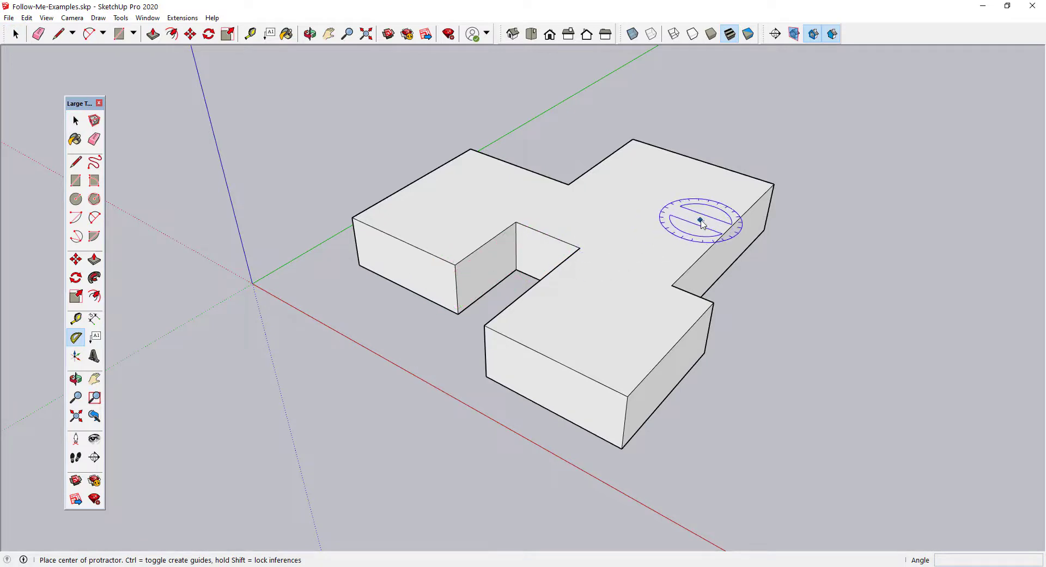
pyautogui.scroll(3, 702, 223)
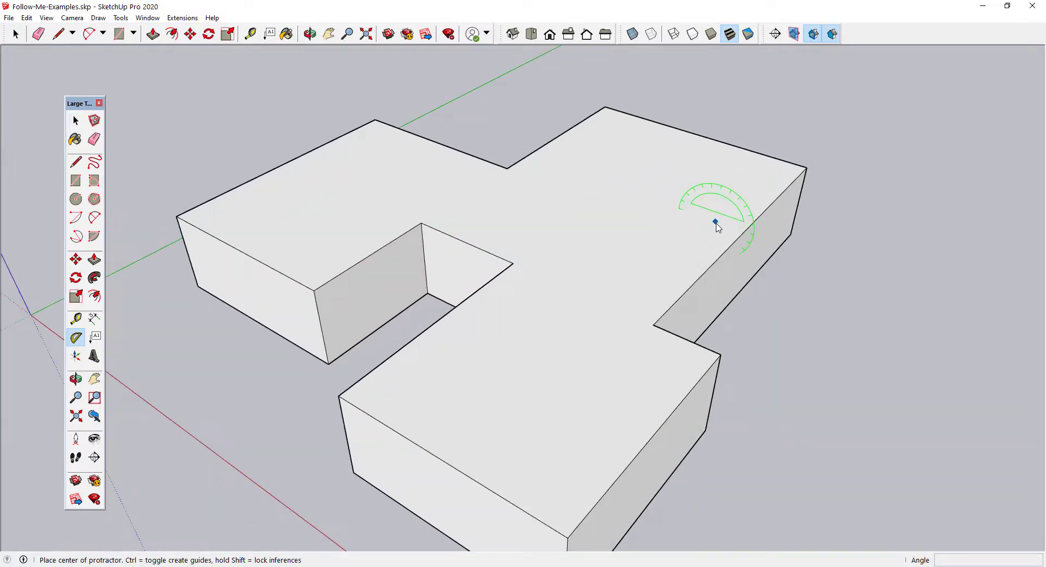
pyautogui.scroll(2, 717, 228)
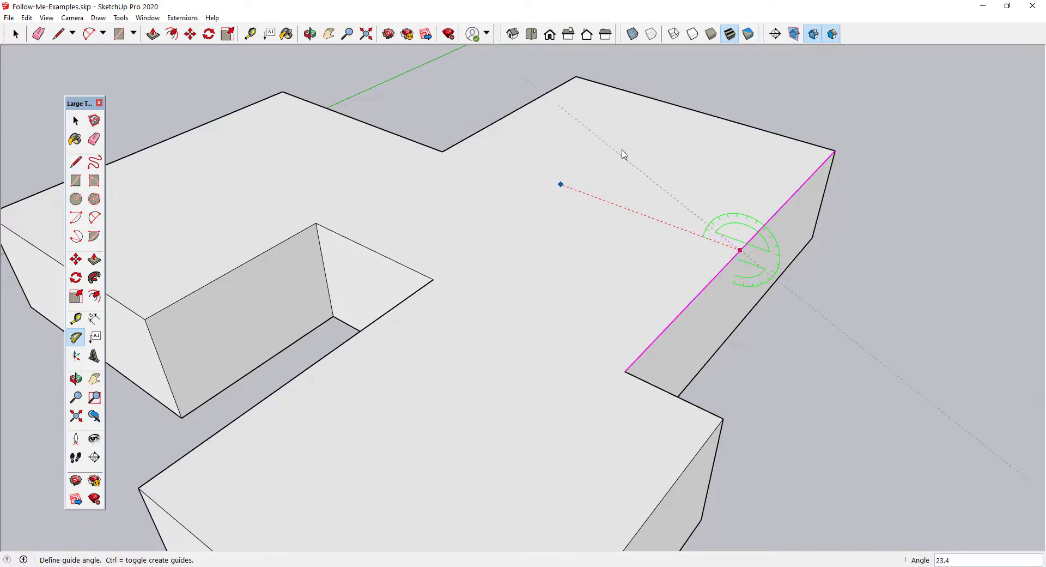
# - Set the protractor guide to a 6:12 roof pitch
pyautogui.moveTo(638, 148); pyautogui.dragTo(674, 142, button='middle')
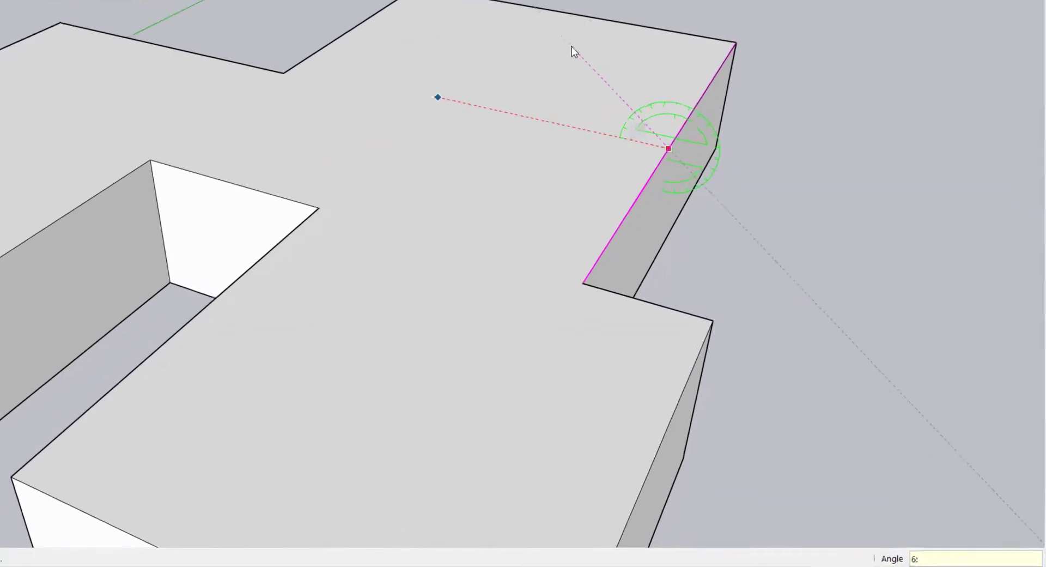
pyautogui.write(':12')
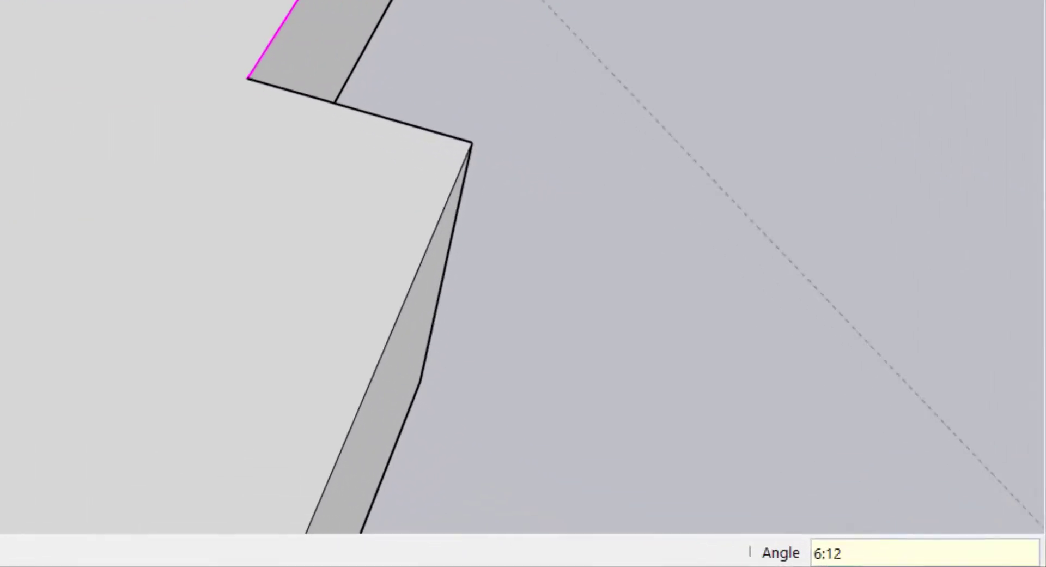
pyautogui.press('Return')
pyautogui.press('space')
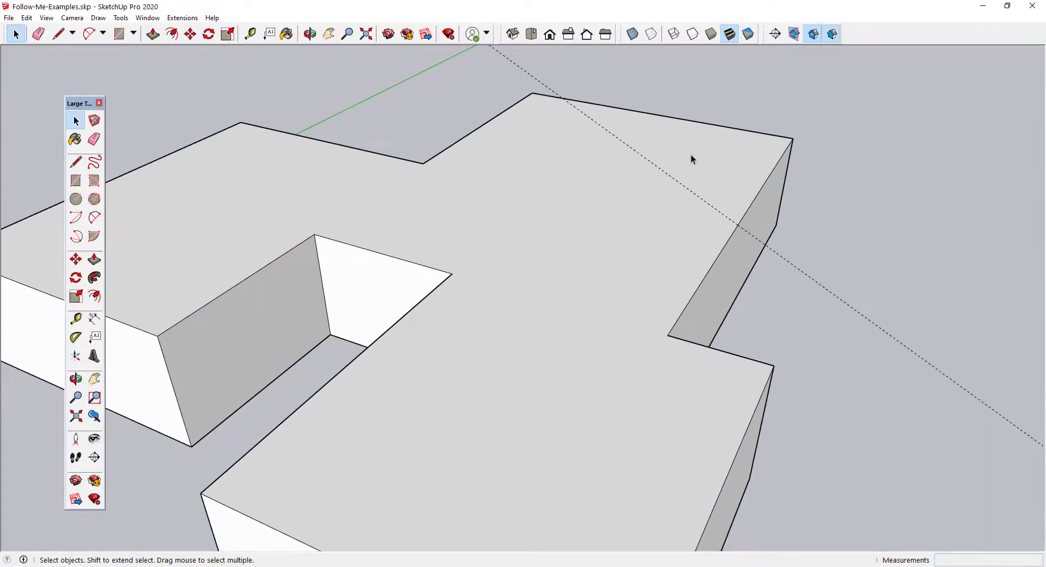
# - Draw the triangular roof profile from the edge up to the pitch guide
pyautogui.moveTo(724, 204)
pyautogui.mouseDown(button='middle')
pyautogui.moveTo(665, 215)
pyautogui.moveTo(717, 217)
pyautogui.mouseUp(button='middle')
pyautogui.press('l')
pyautogui.click(740, 240)
pyautogui.click(542, 169)
pyautogui.click(548, 82)
pyautogui.click(740, 240)
pyautogui.press('space')
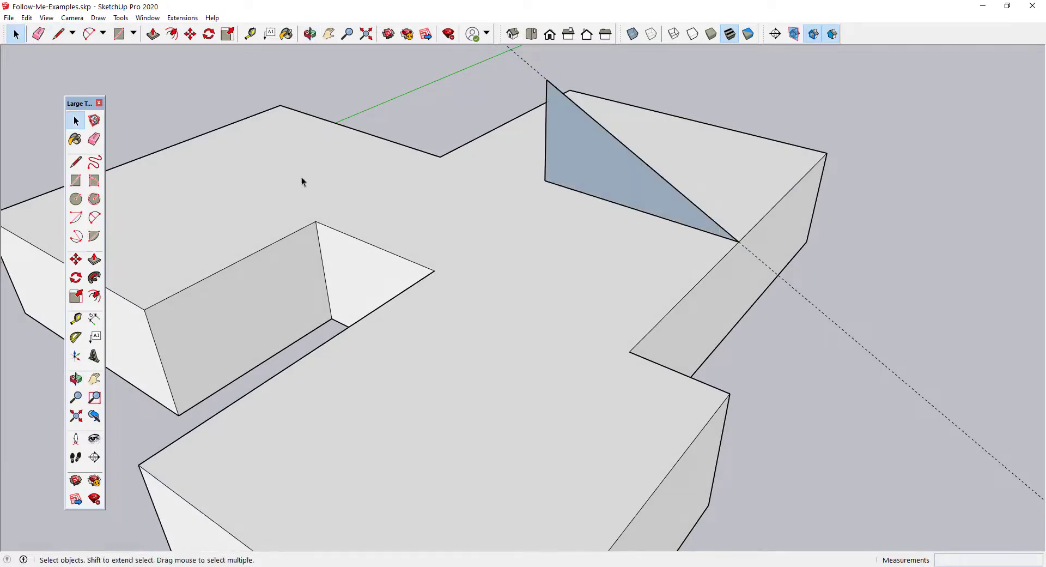
# - Select the building's top face and Follow Me the triangle around its outline
pyautogui.moveTo(145, 145); pyautogui.dragTo(584, 248, button='middle')
pyautogui.click(584, 246)
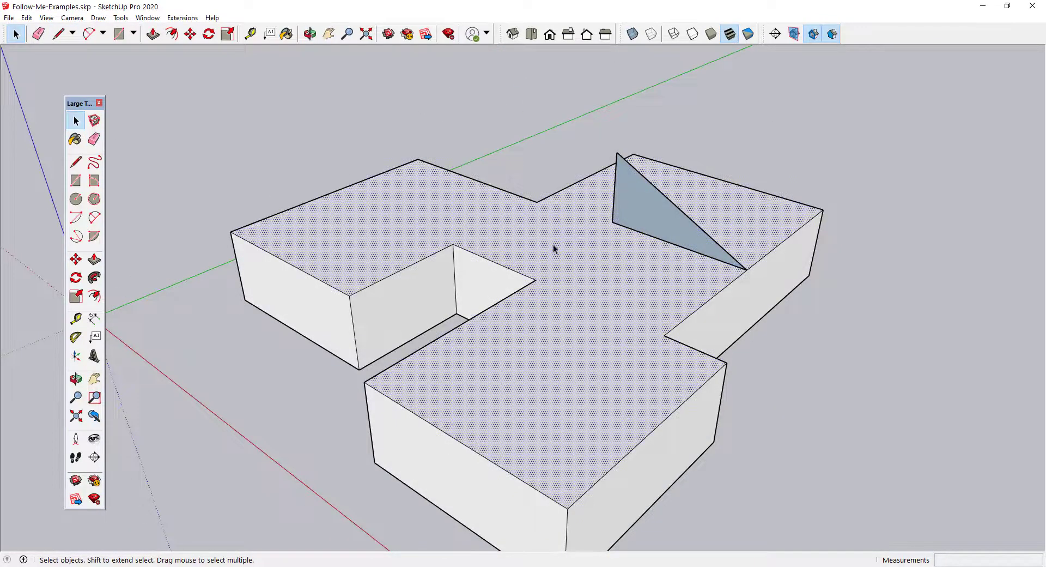
pyautogui.click(95, 279)
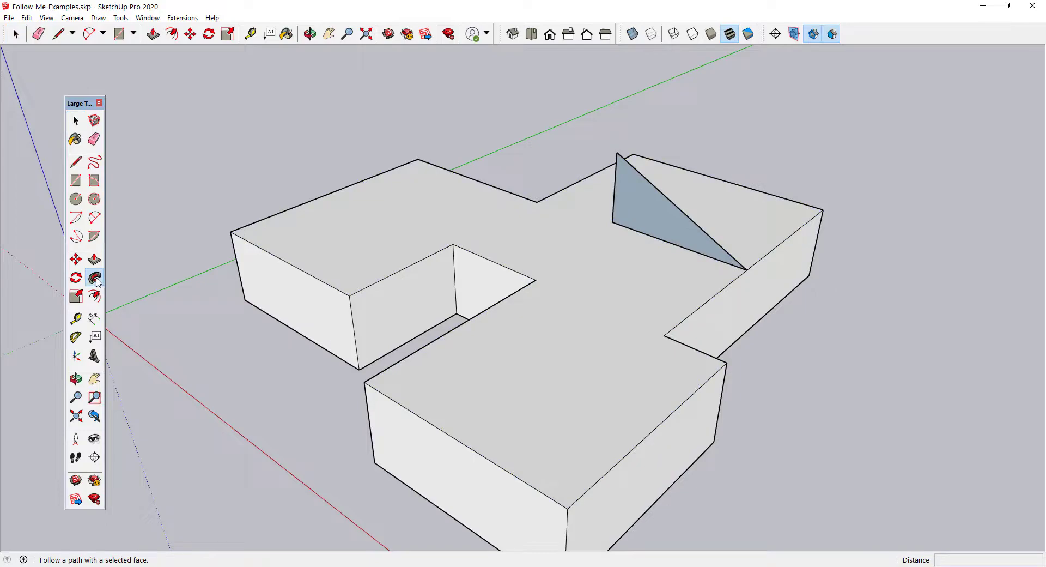
pyautogui.click(642, 217)
pyautogui.press('space')
pyautogui.moveTo(641, 217); pyautogui.dragTo(613, 247, button='middle')
# - Intersect the whole swept roof with the model via Intersect Faces > With Model
pyautogui.tripleClick(588, 248)
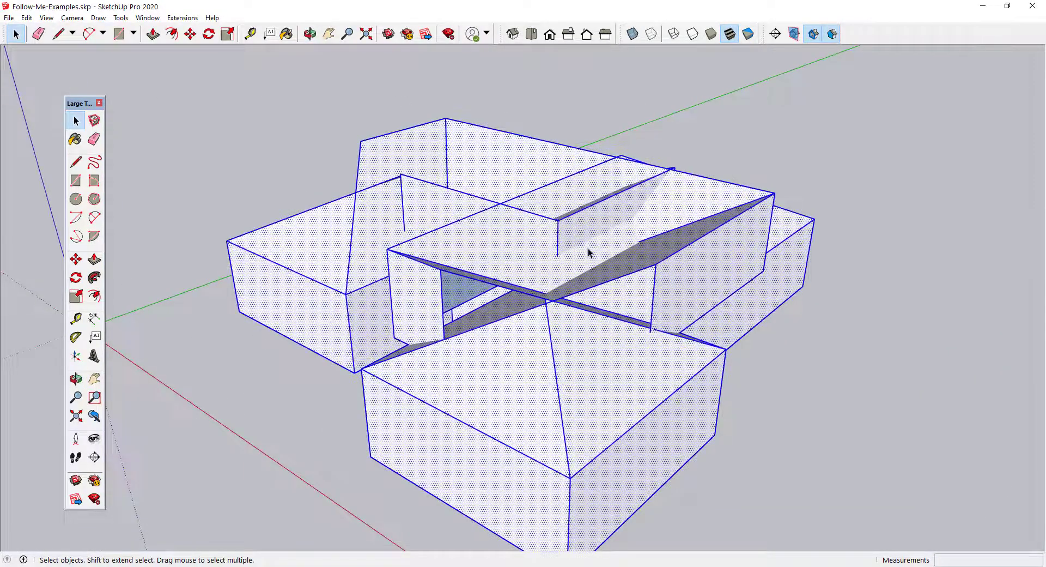
pyautogui.rightClick(588, 247)
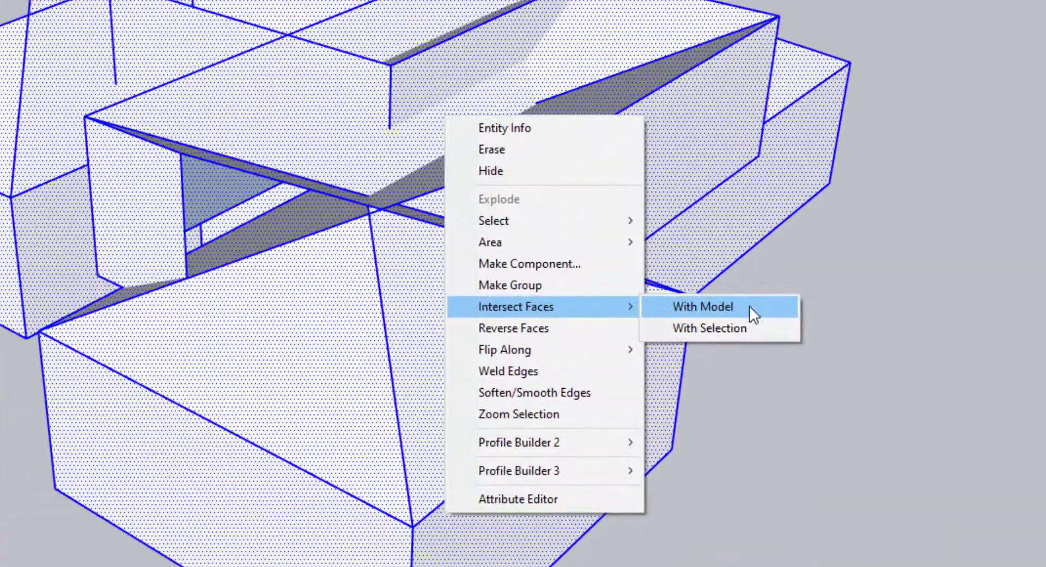
pyautogui.click(750, 306)
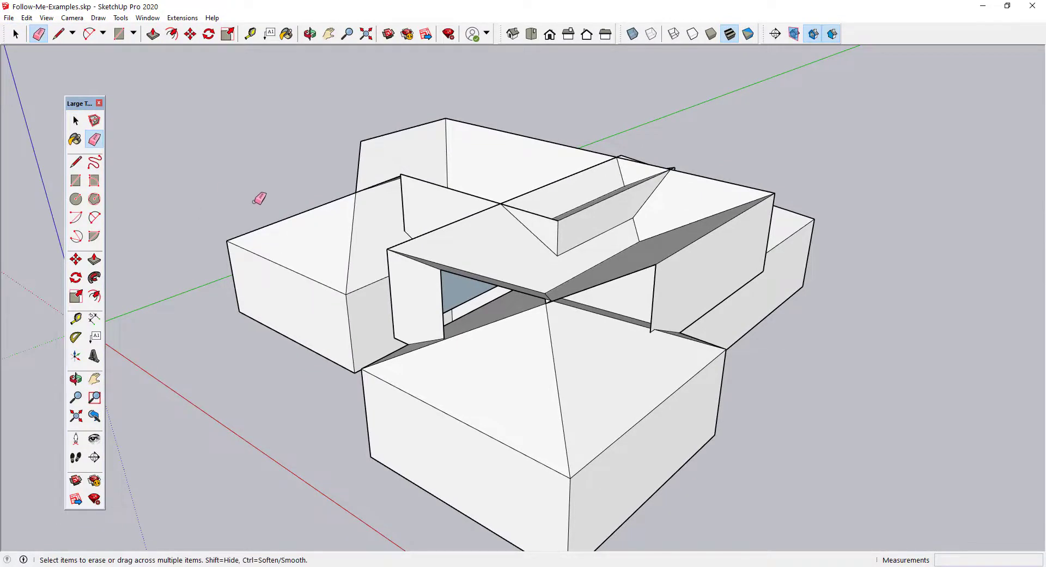
pyautogui.moveTo(254, 202); pyautogui.dragTo(322, 216, button='middle')
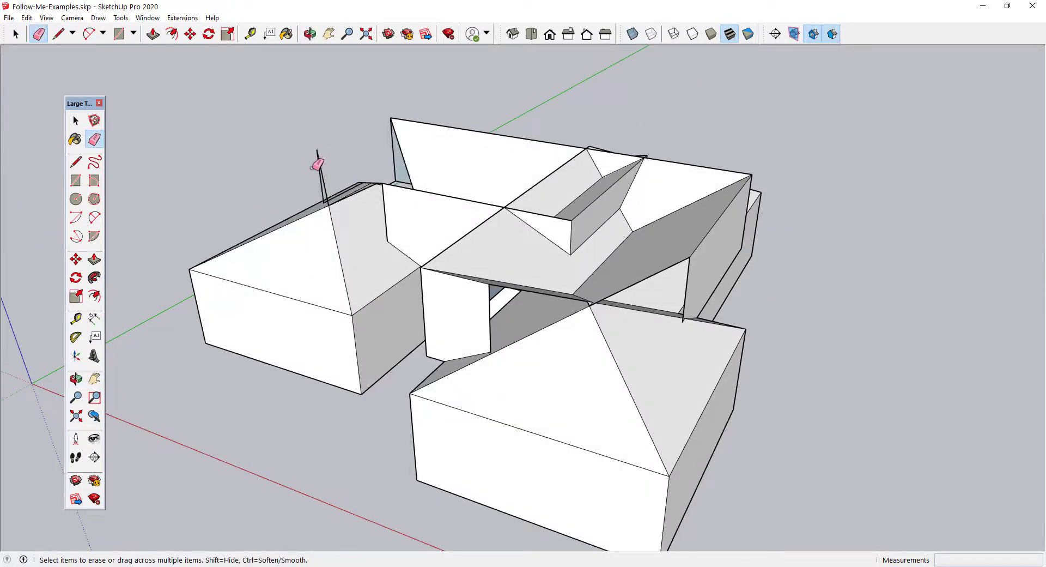
pyautogui.moveTo(321, 165); pyautogui.dragTo(339, 145, button='middle')
pyautogui.scroll(5, 416, 427)
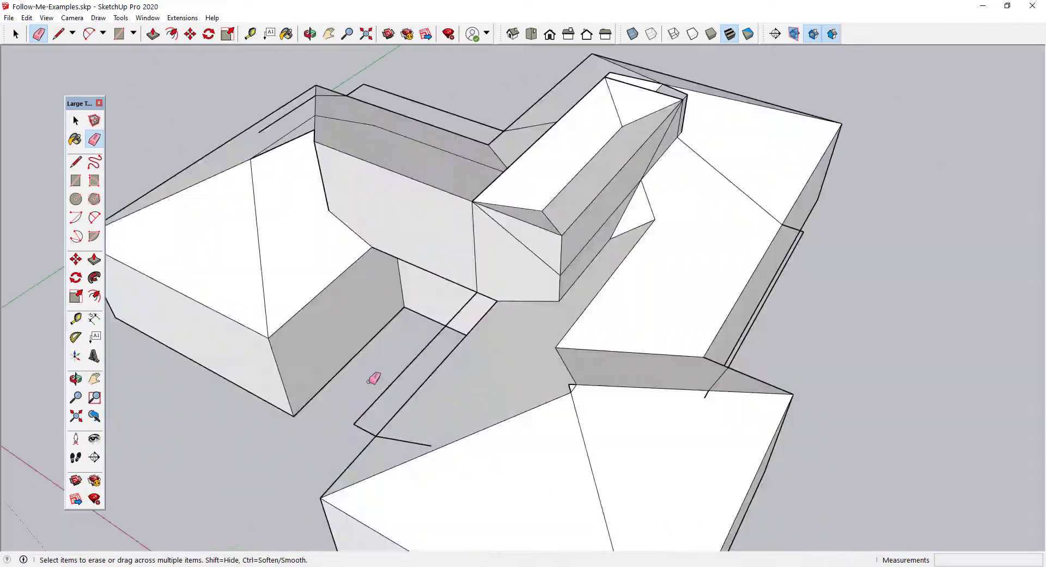
pyautogui.moveTo(415, 427)
pyautogui.mouseDown(button='middle')
pyautogui.moveTo(516, 207)
pyautogui.moveTo(532, 214)
pyautogui.moveTo(427, 299)
pyautogui.moveTo(472, 273)
pyautogui.moveTo(561, 279)
pyautogui.mouseUp(button='middle')
# - Inspect the hidden roof pieces in X-ray view, then turn X-ray off
pyautogui.hotkey('alt', 'x')
pyautogui.scroll(3, 561, 279)
pyautogui.scroll(-6, 462, 243)
pyautogui.scroll(5, 551, 285)
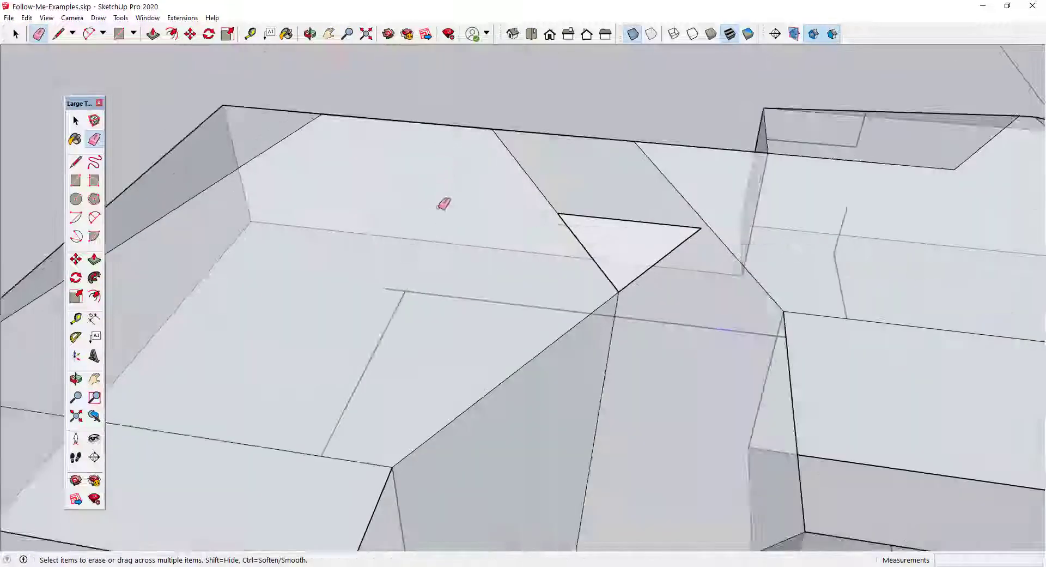
pyautogui.moveTo(406, 299); pyautogui.dragTo(592, 375, button='middle')
pyautogui.press('space')
pyautogui.hotkey('alt', 'x')
pyautogui.scroll(-8, 644, 243)
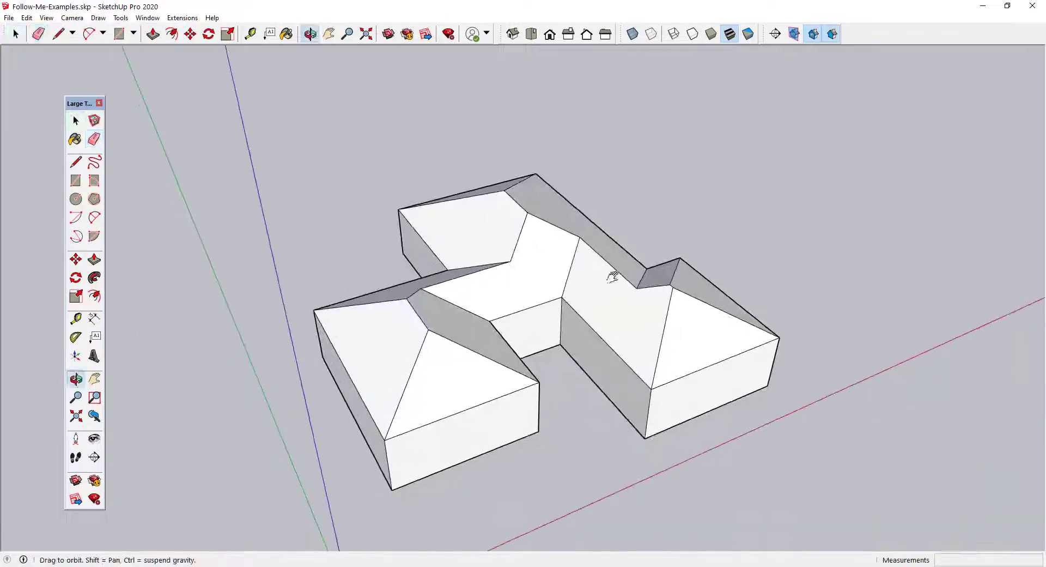